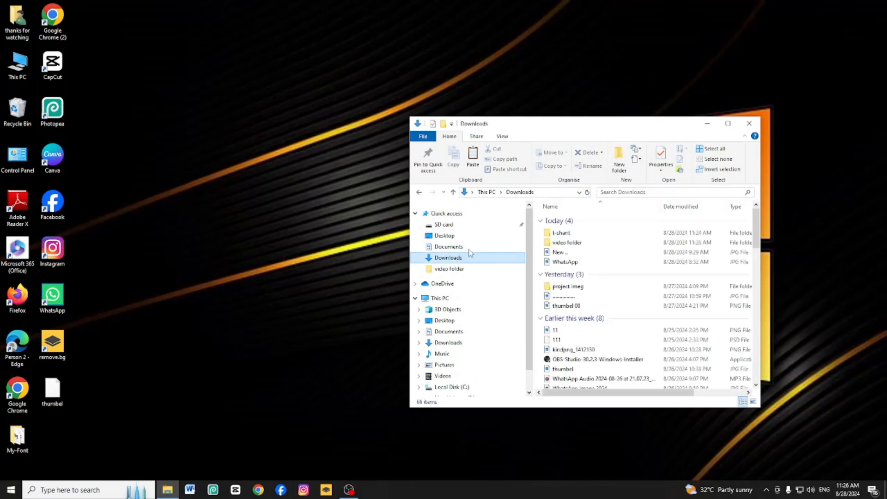
- View the T-shirt design image "New .." in the Downloads folder, and close the image and the folder
double_click(577, 254)
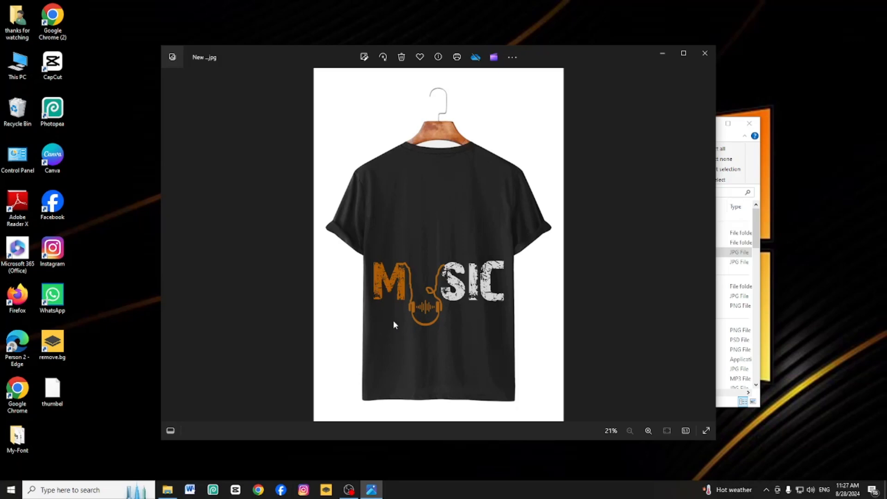
click(705, 55)
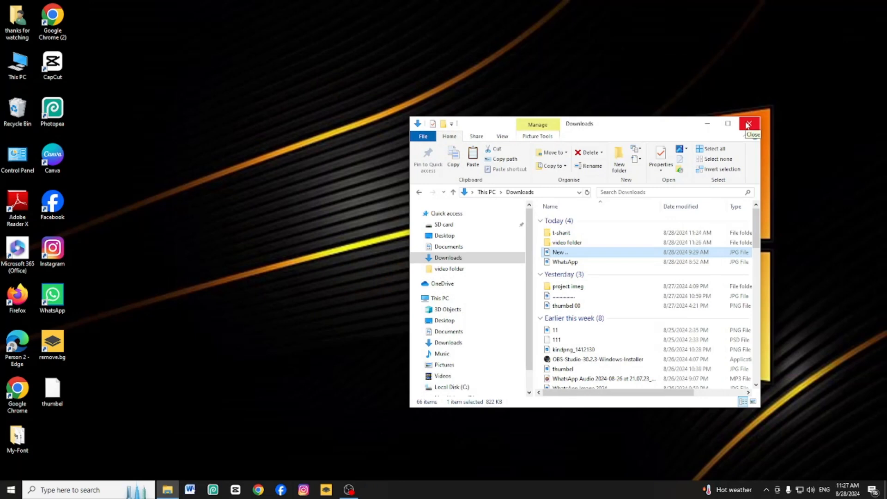
click(747, 125)
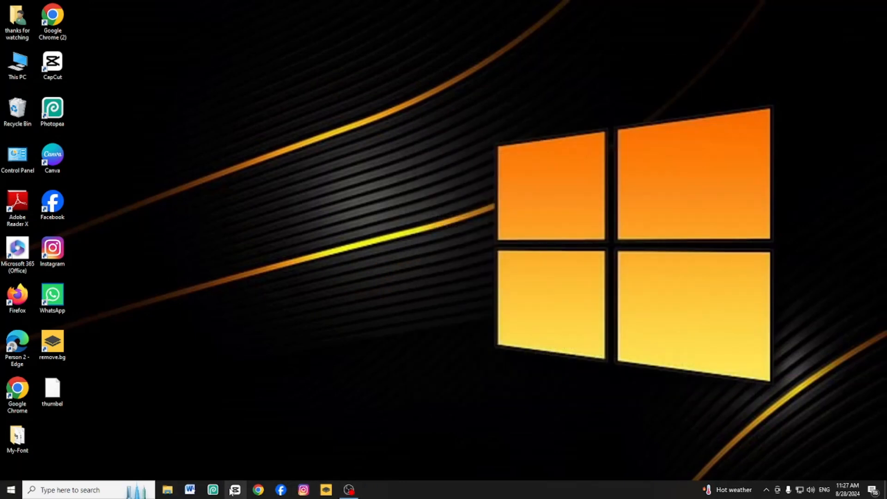
- Switch to Photopea and create a new project from the A4 print preset with inches as the unit
click(213, 490)
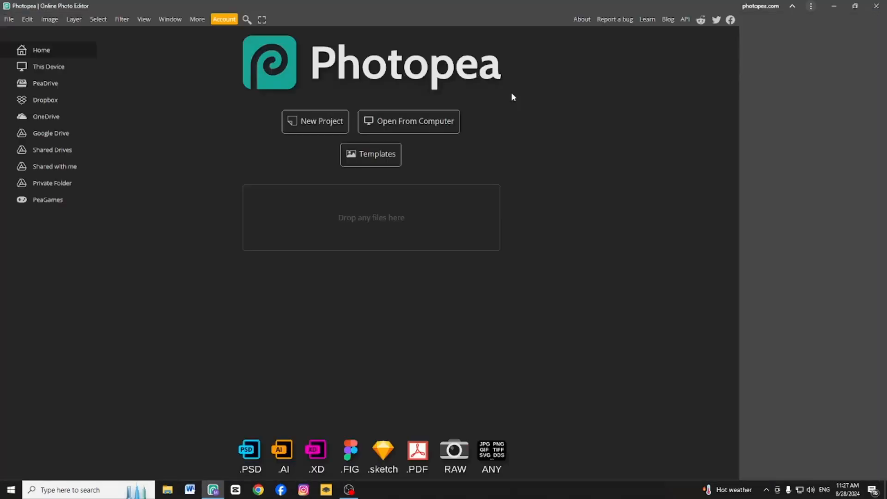
click(304, 123)
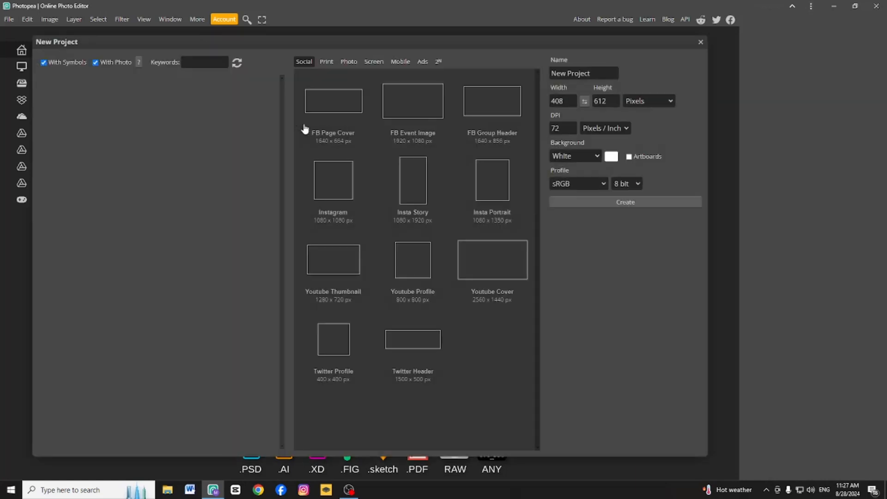
click(330, 67)
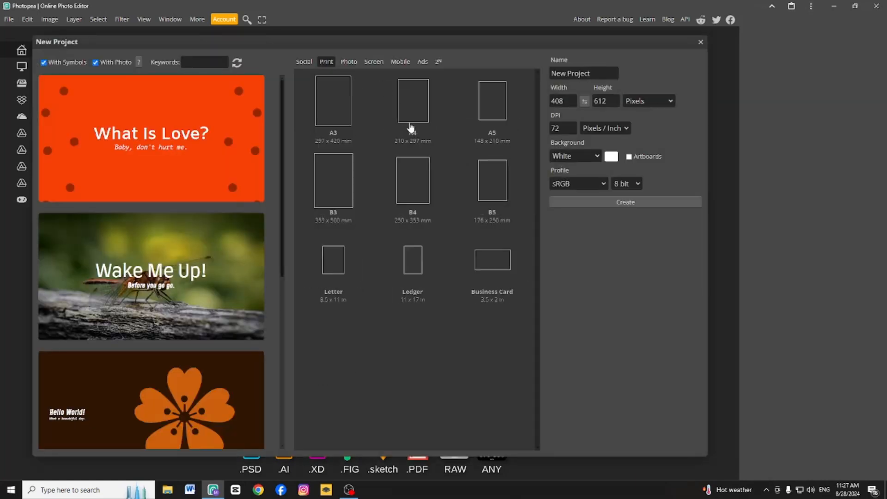
click(409, 129)
click(592, 72)
drag(593, 72, 531, 78)
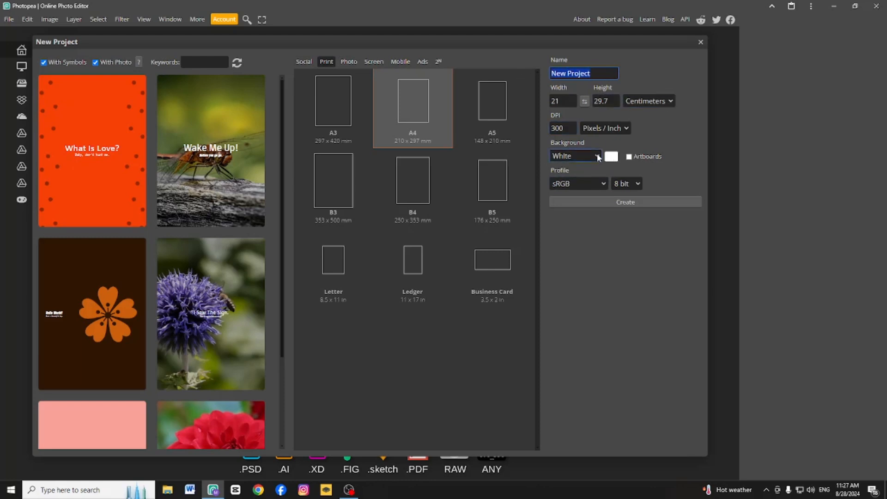
click(649, 101)
click(647, 167)
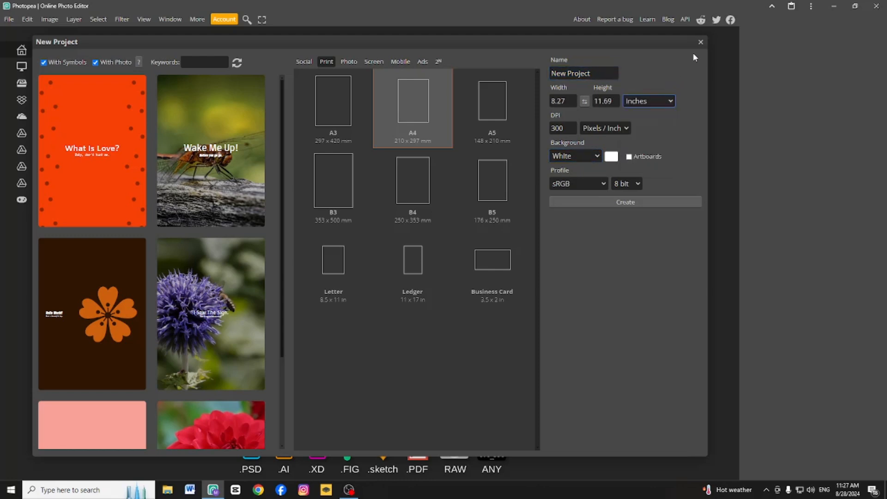
click(624, 202)
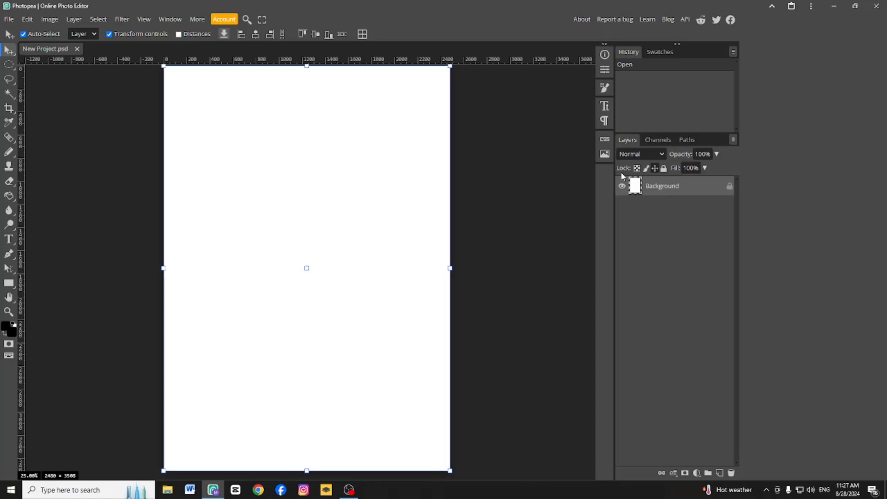
- Apply a black Color Overlay layer style to the Background layer
double_click(688, 187)
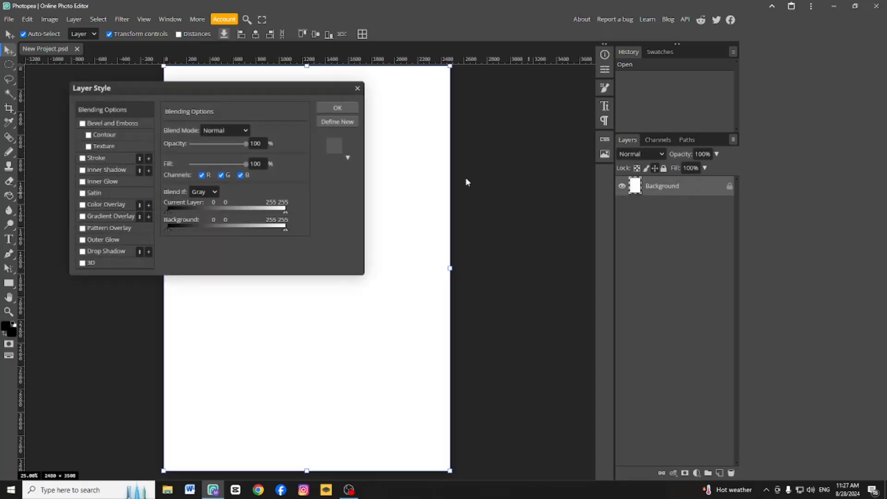
click(121, 206)
click(337, 107)
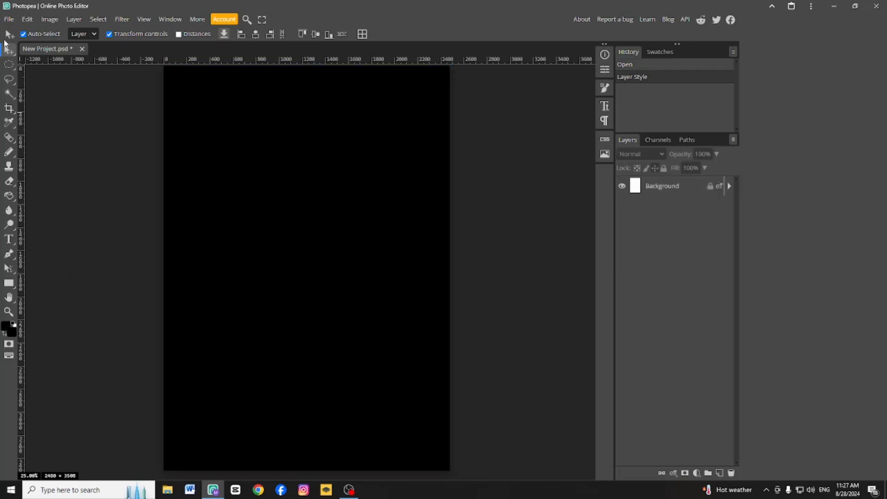
- Add a text layer with the letter M in blue on the upper part of the canvas
click(10, 238)
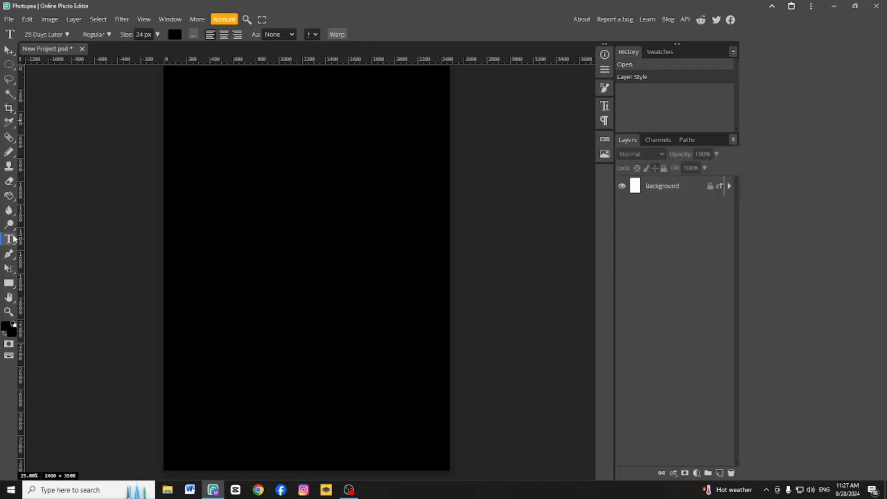
click(263, 171)
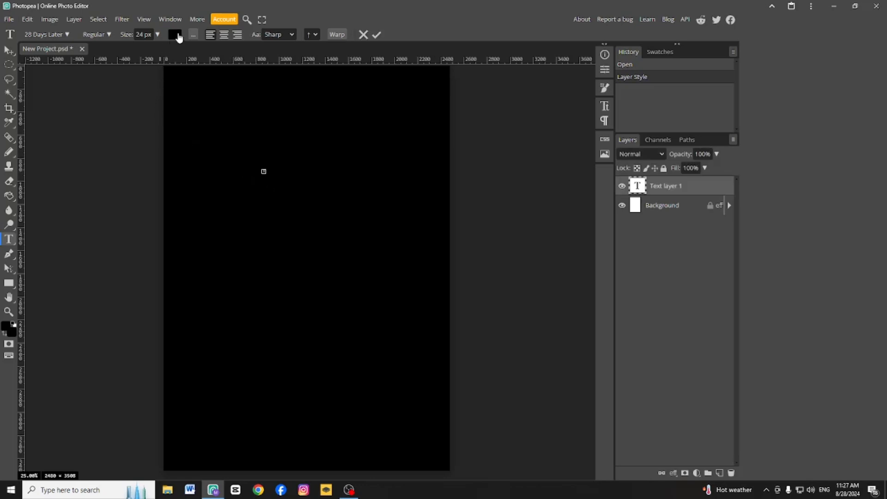
click(175, 35)
mouse_move(189, 138)
mouse_down()
mouse_move(189, 129)
mouse_move(190, 139)
mouse_up()
drag(165, 141, 172, 124)
click(268, 108)
click(377, 35)
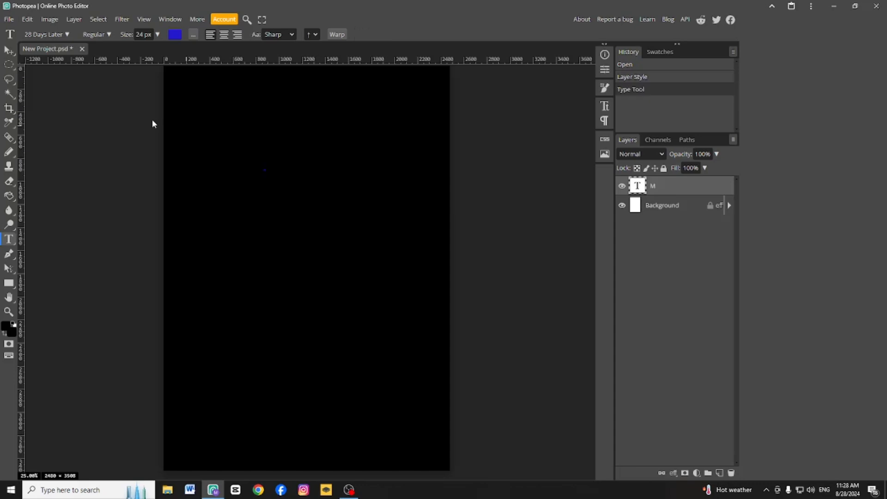
- Scale the letter M to about 2700% and place it at mid-height, left of the canvas centre
key(v)
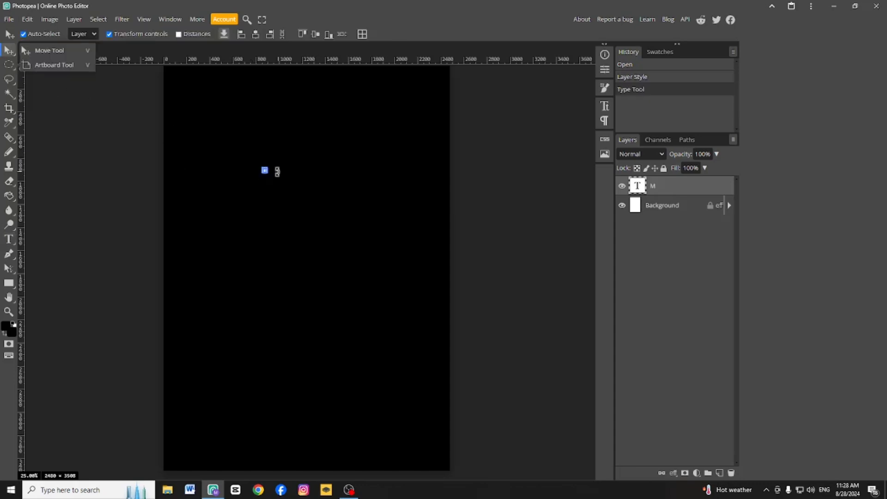
key(ctrl+t)
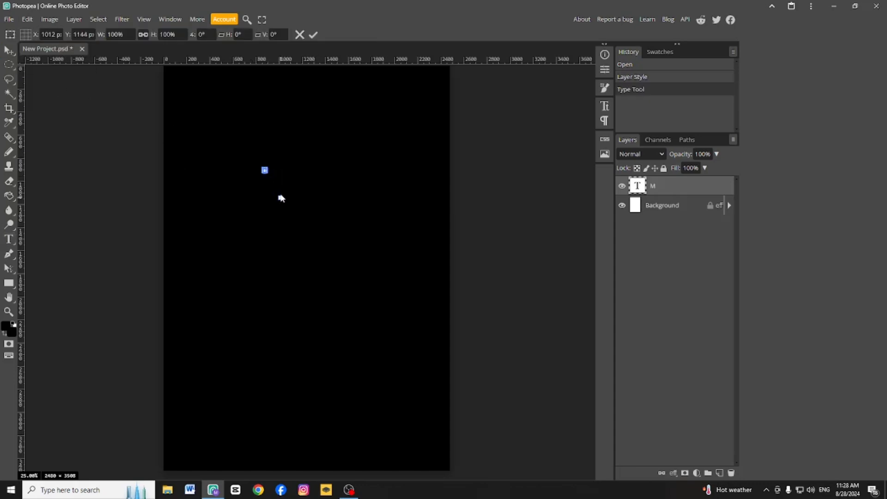
drag(266, 172, 255, 284)
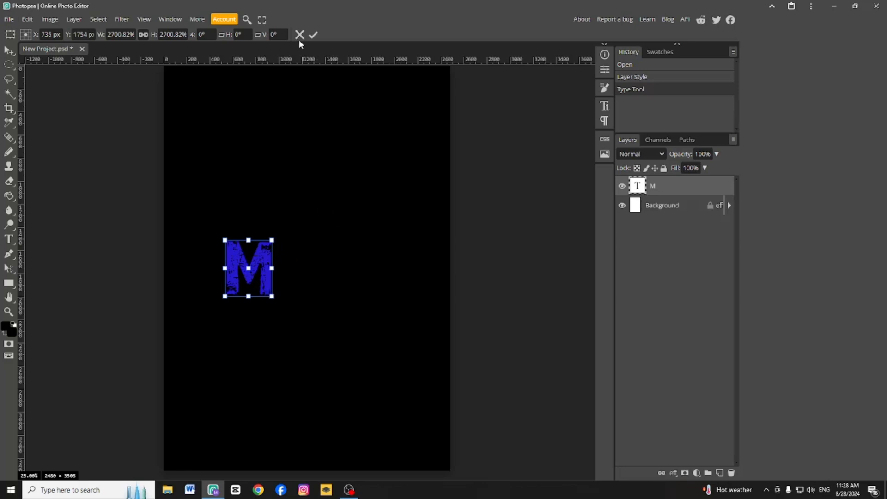
key(Return)
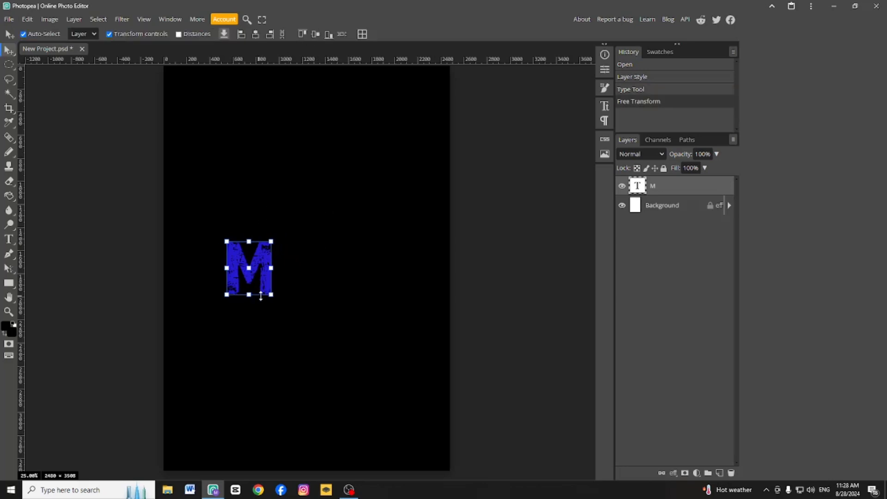
- Duplicate the M to its right with the text changed to "sic", and adjust the gap between both texts
drag(263, 282, 367, 279)
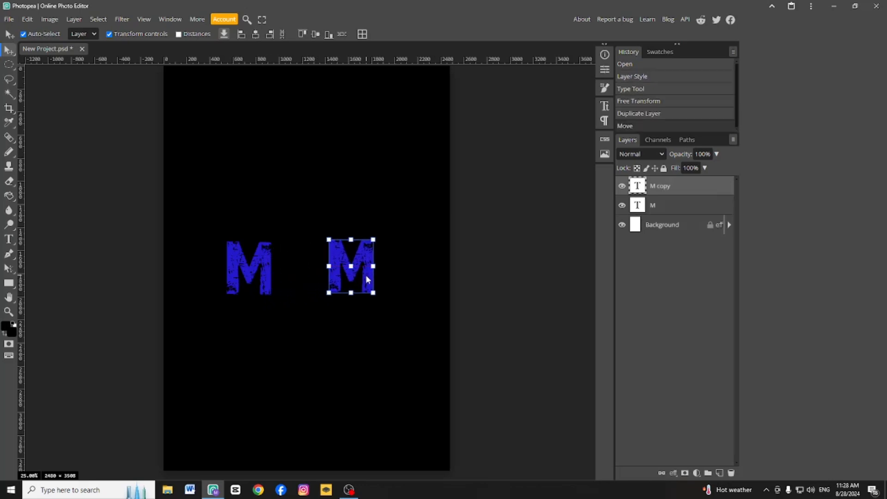
double_click(367, 279)
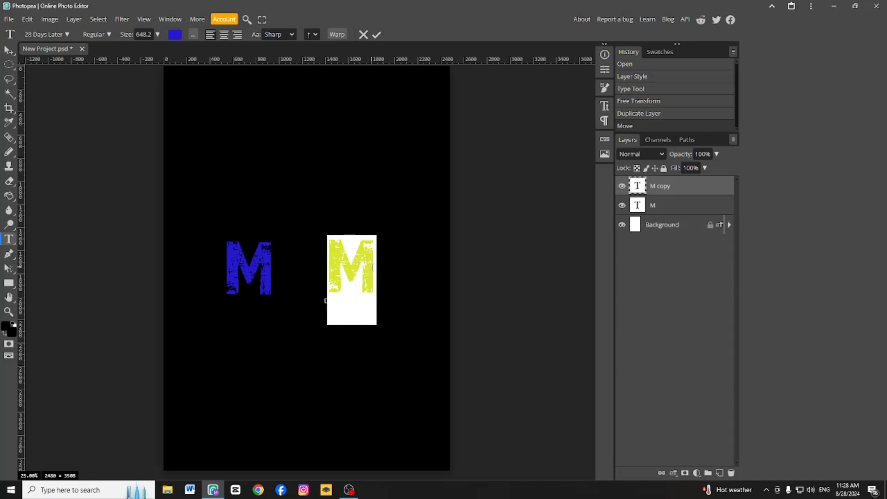
text(SIC)
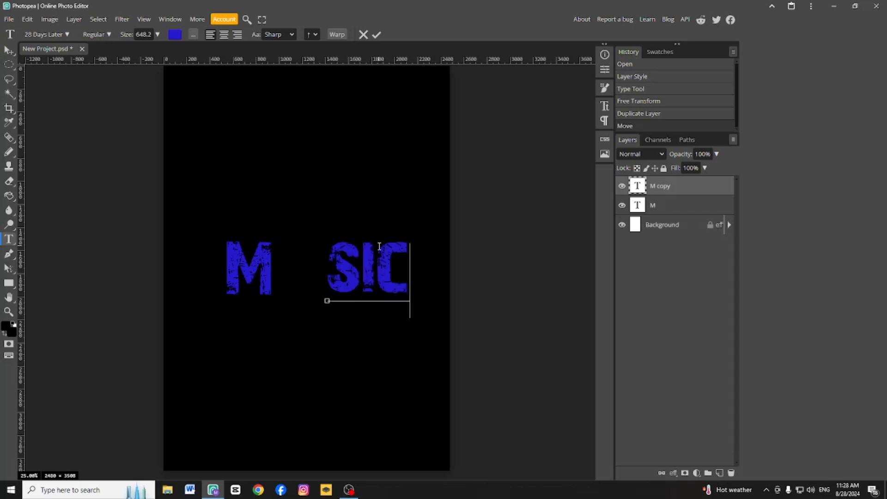
key(ctrl+Return)
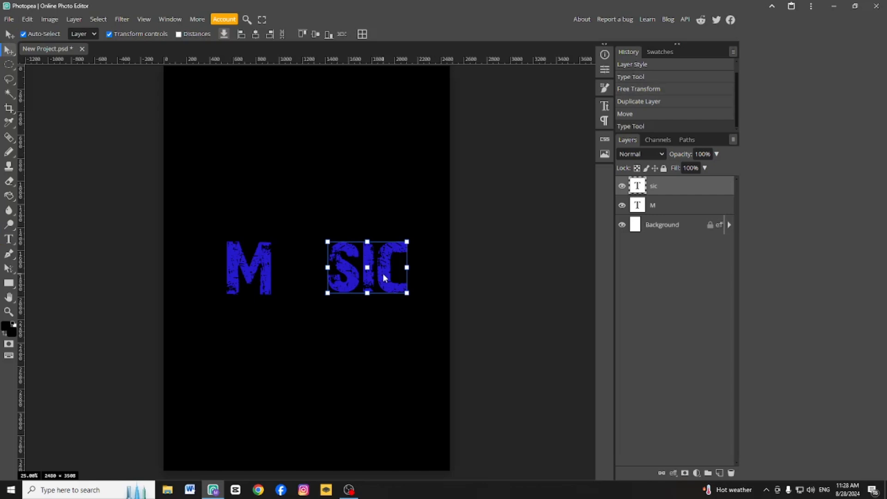
drag(383, 276, 373, 278)
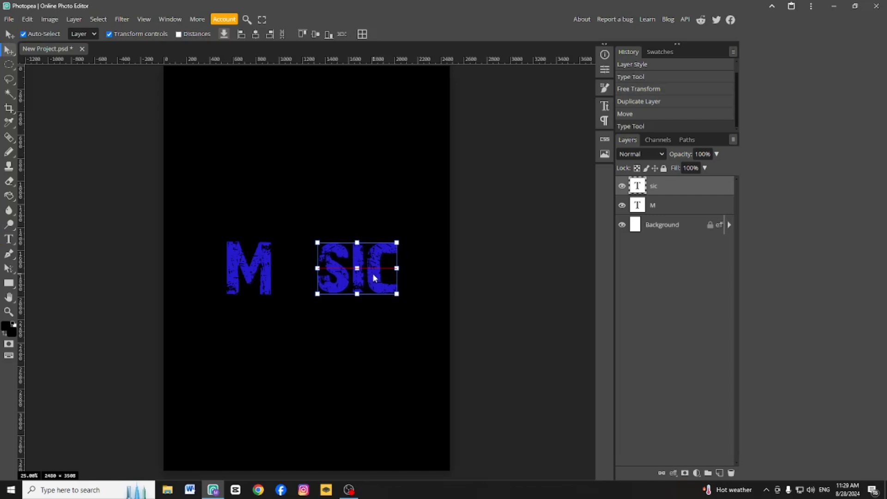
drag(228, 251, 232, 250)
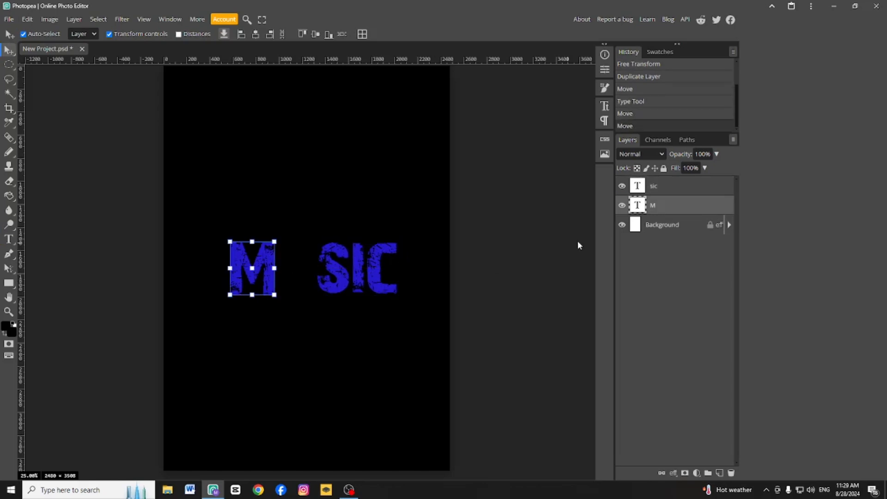
- Apply a dark orange Color Overlay to the M text layer
double_click(690, 208)
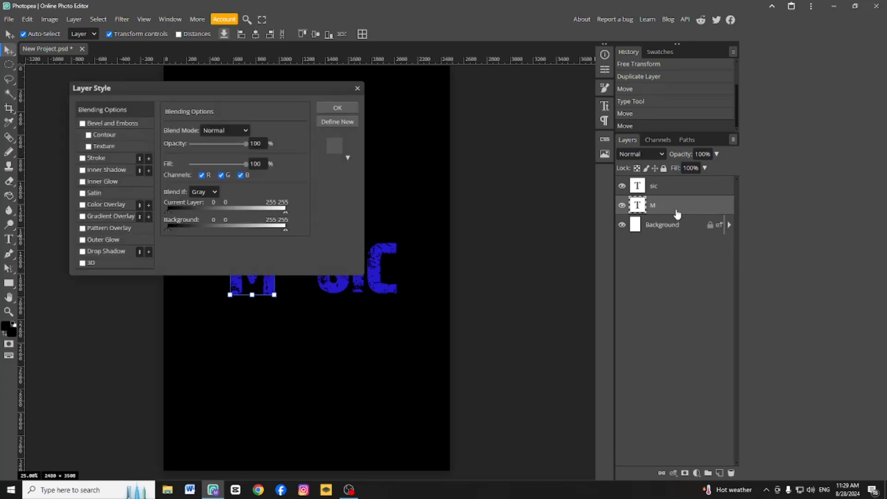
click(106, 205)
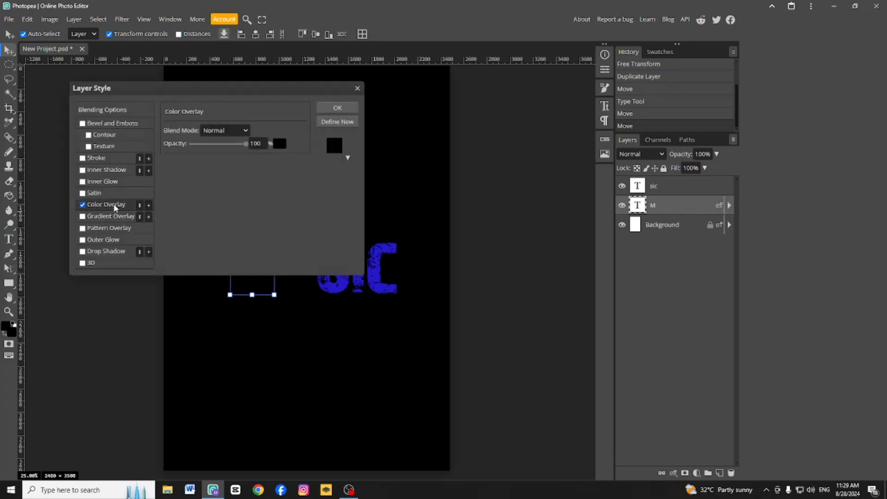
click(280, 144)
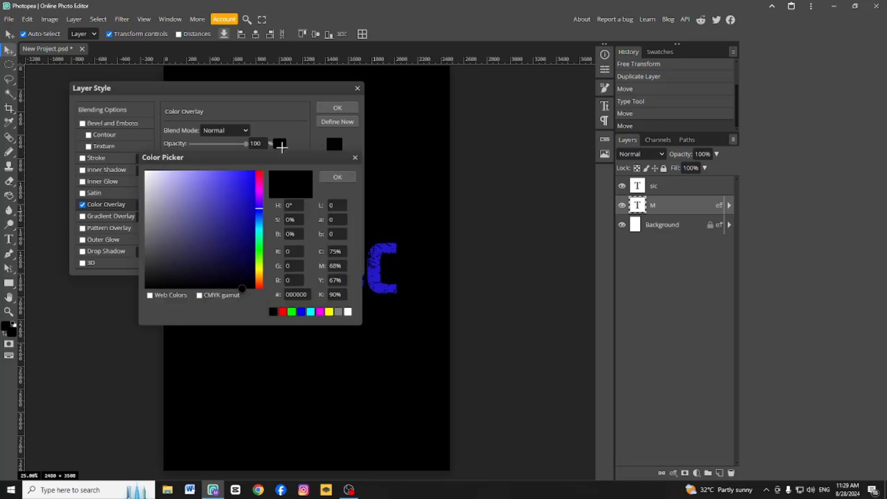
click(259, 274)
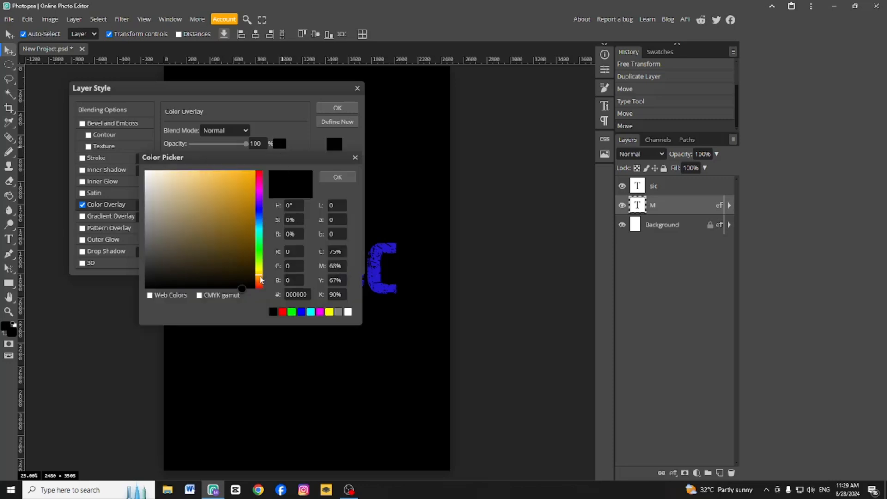
drag(247, 232, 247, 178)
click(260, 268)
drag(259, 274, 259, 278)
drag(248, 206, 245, 213)
click(331, 178)
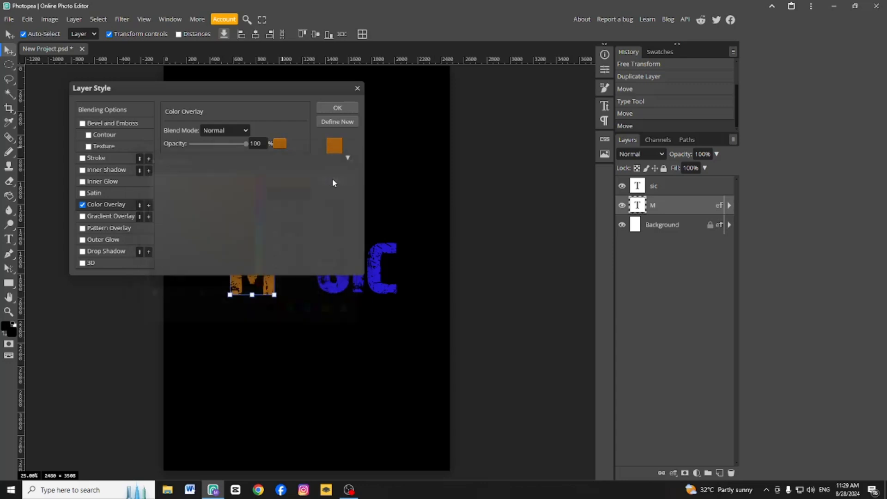
click(336, 108)
- Apply a white Color Overlay to the sic text layer
click(377, 273)
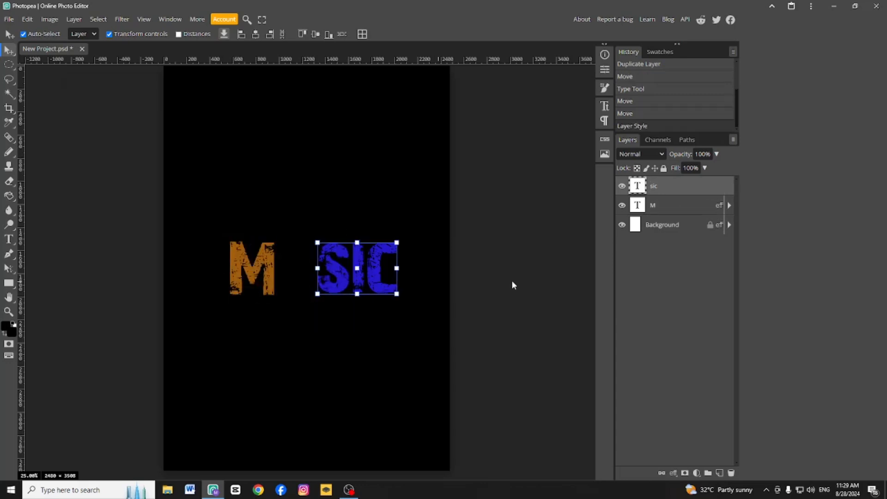
double_click(705, 188)
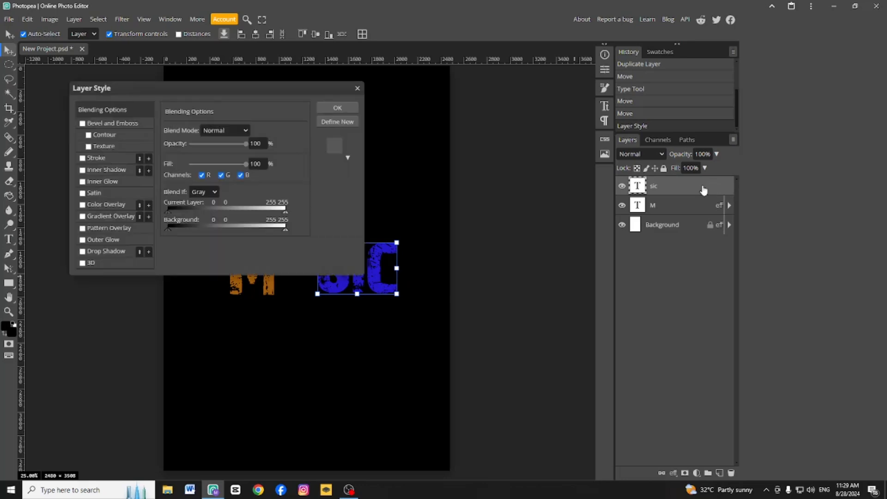
click(103, 205)
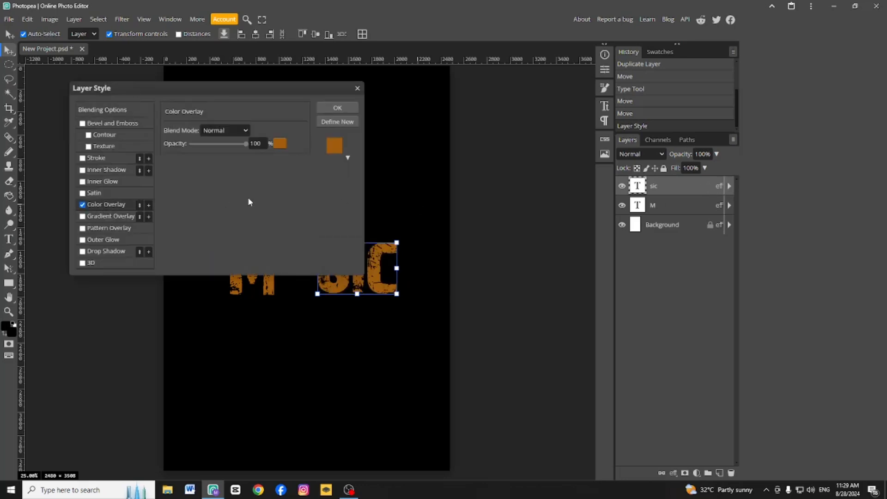
click(280, 143)
click(152, 172)
click(331, 179)
click(337, 107)
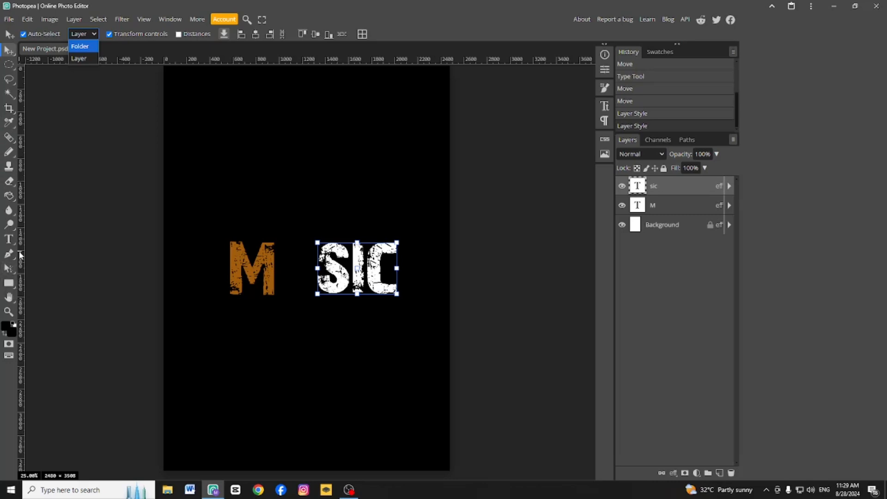
- Show only the favourite fonts in the Type tool's font list
click(8, 238)
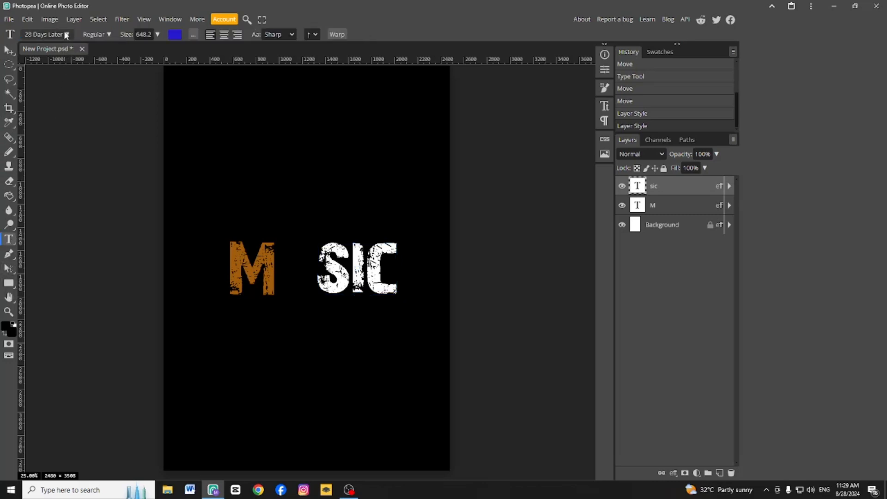
click(64, 32)
click(29, 72)
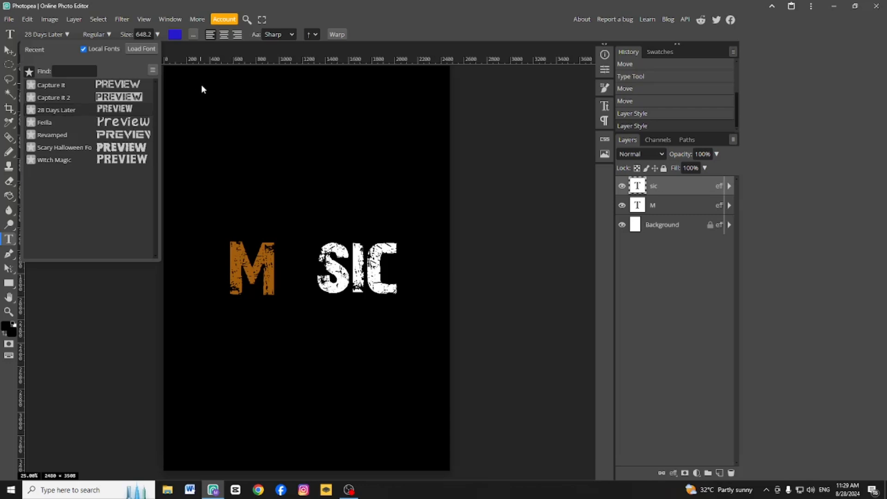
- Examine the reference T-shirt image from the recent files to see what fills the gap between M and SIC
click(426, 43)
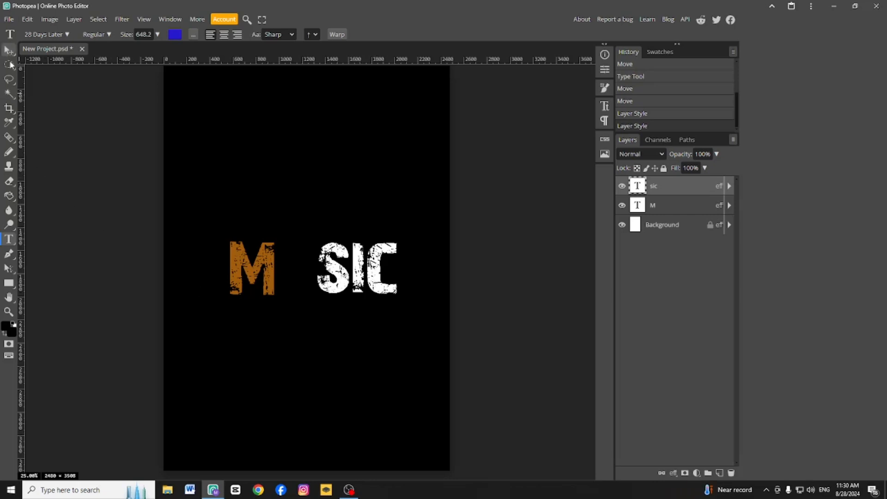
click(168, 492)
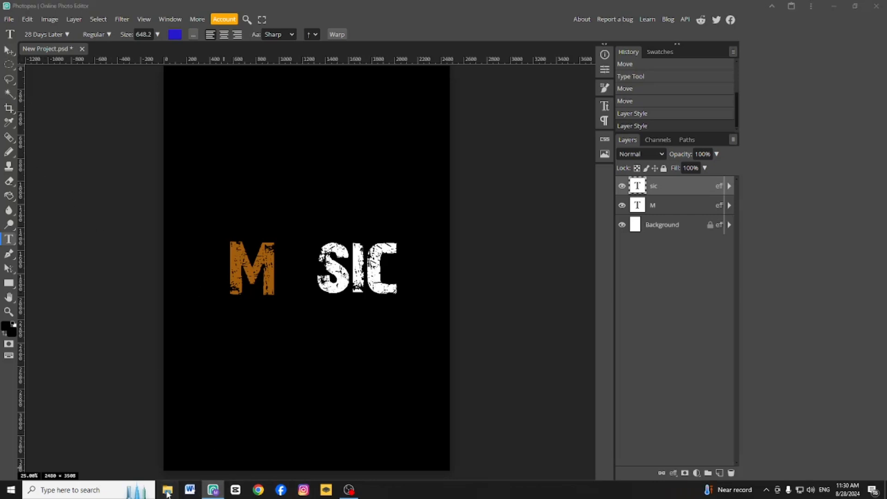
click(575, 366)
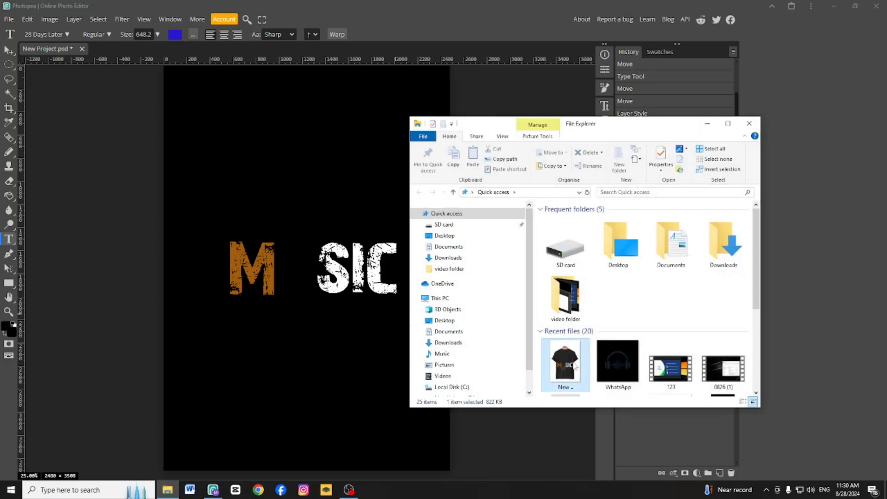
double_click(575, 365)
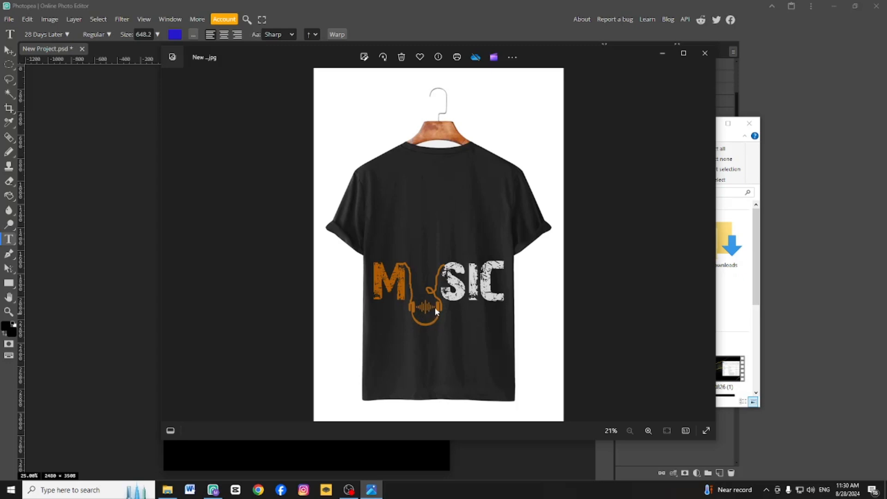
click(704, 53)
click(749, 123)
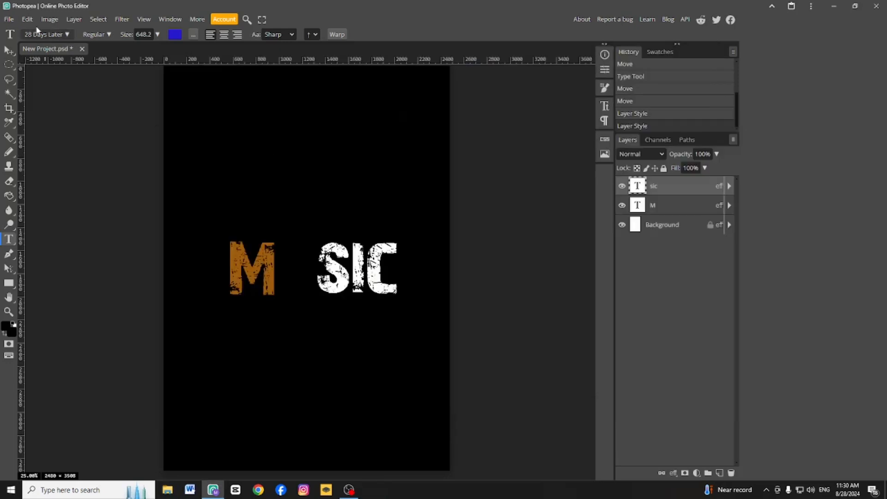
- Place the WhatsApp headphone image from the Downloads folder into the design as a new layer
click(9, 20)
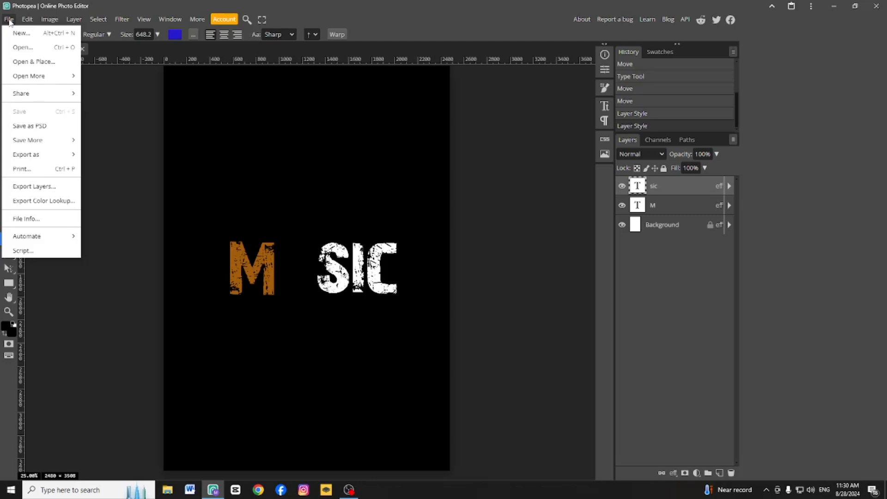
click(29, 64)
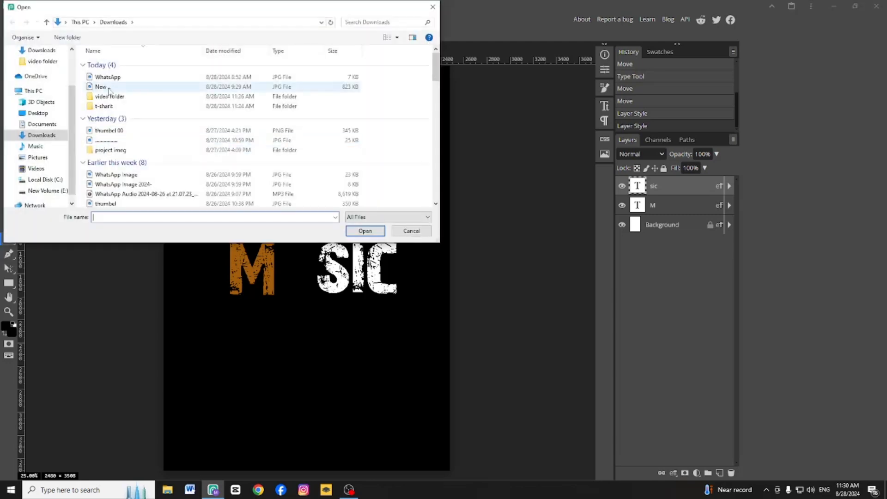
click(109, 87)
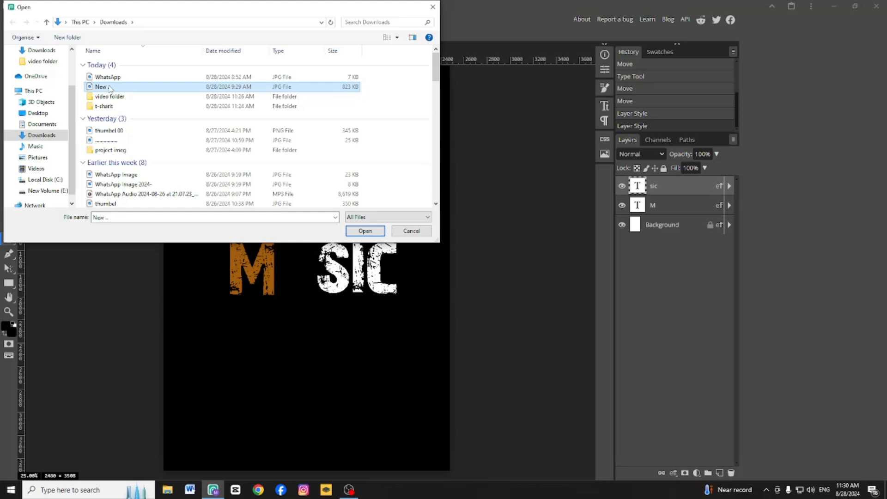
double_click(109, 87)
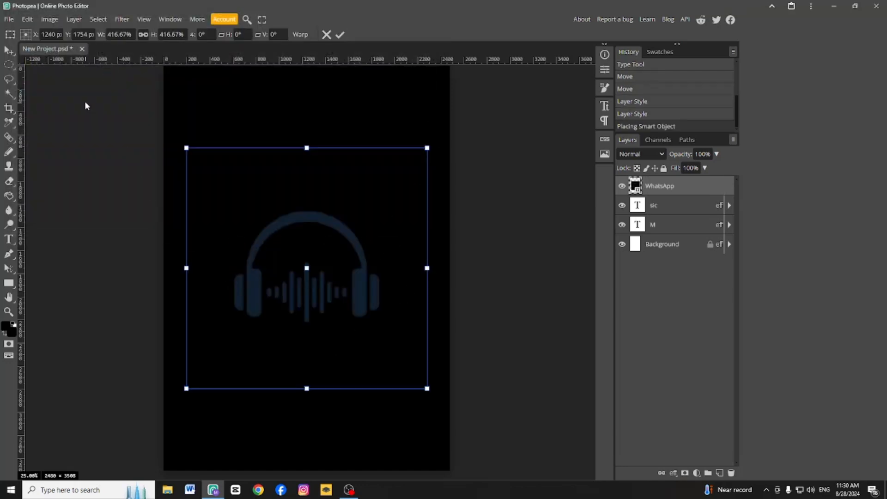
- Rasterize the headphone layer and delete its black background using a Magic Wand selection, leaving nothing selected
click(8, 93)
click(288, 247)
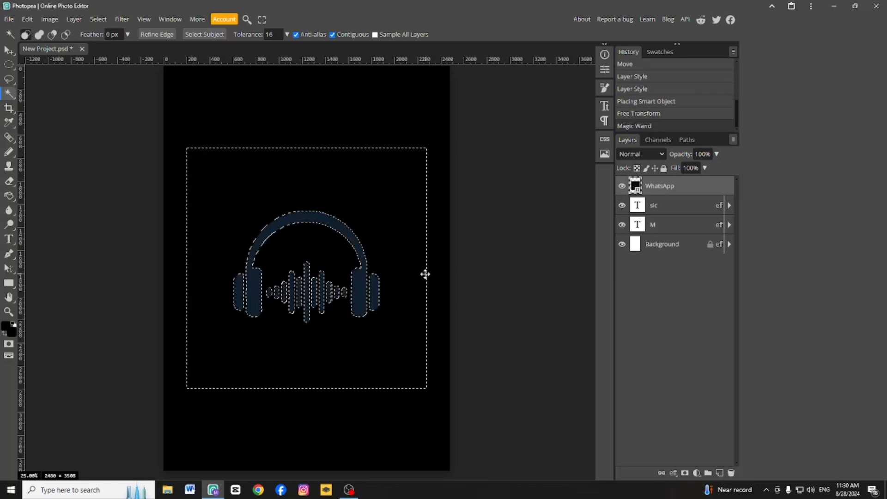
key(Delete)
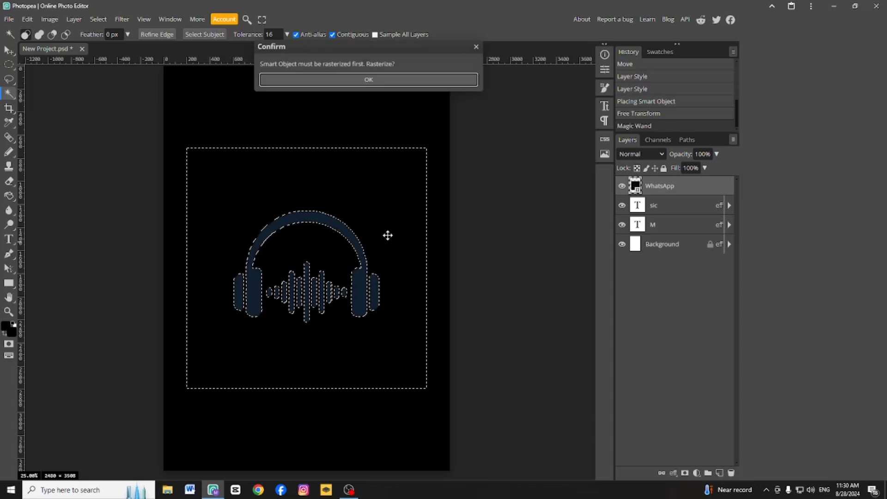
click(370, 80)
click(379, 222)
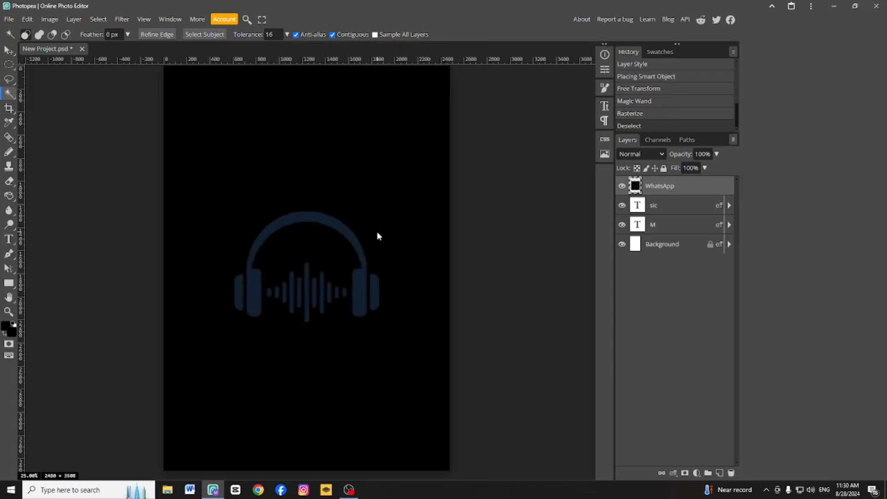
click(382, 250)
click(382, 250)
click(380, 253)
key(Delete)
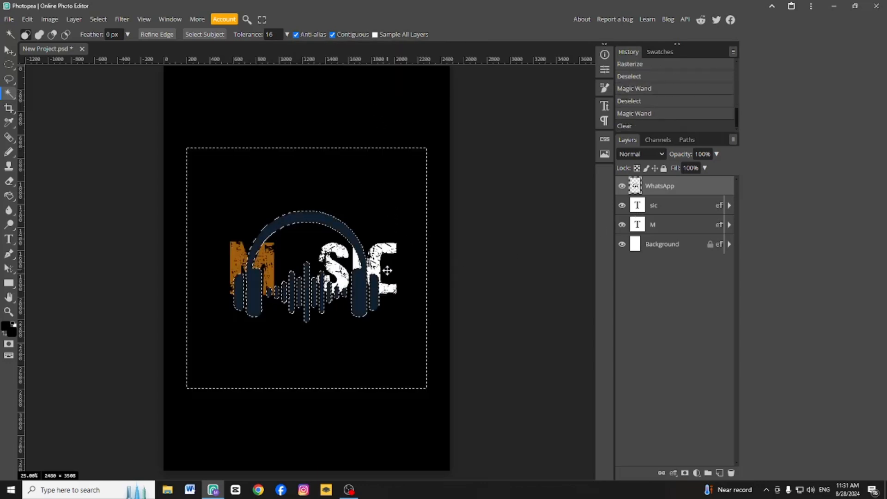
click(6, 52)
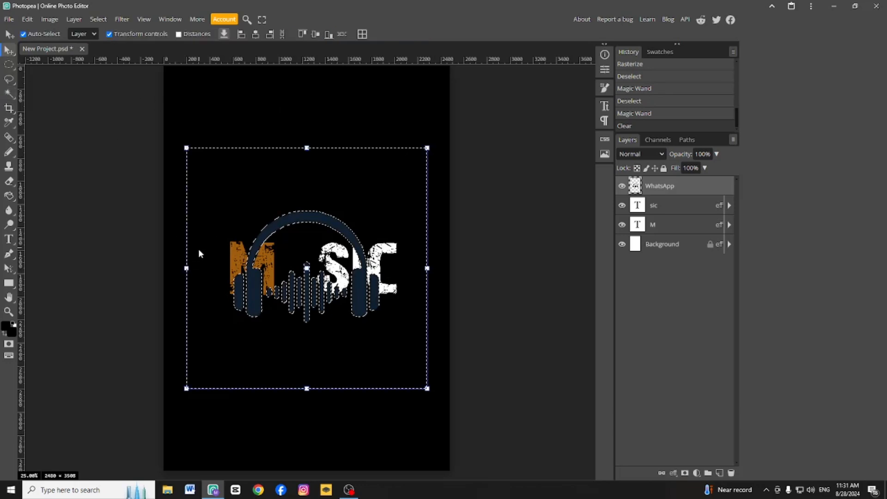
key(ctrl+d)
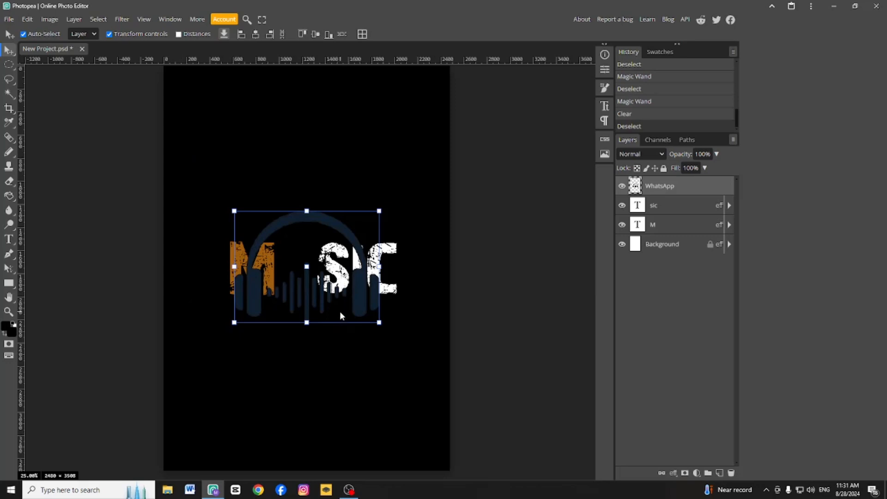
- Turn the headphones upside down, scale them to about 35%, and place them just below the gap between M and SIC
drag(340, 311, 334, 389)
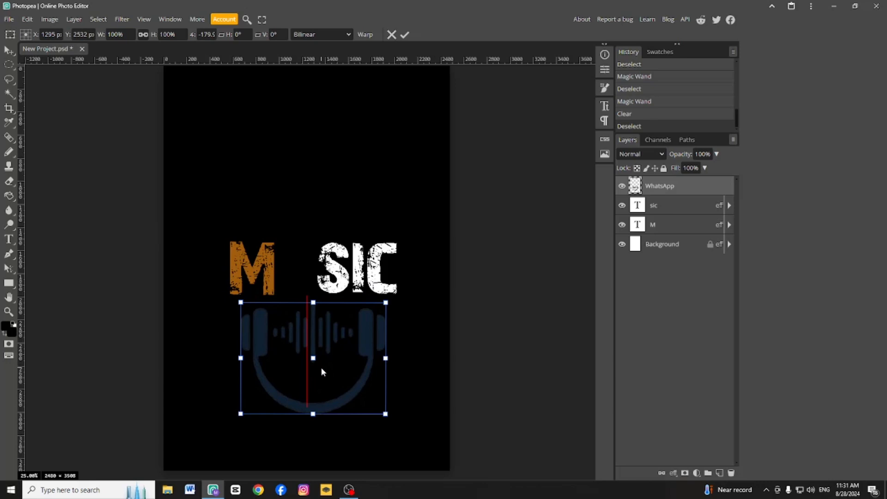
drag(320, 369, 314, 280)
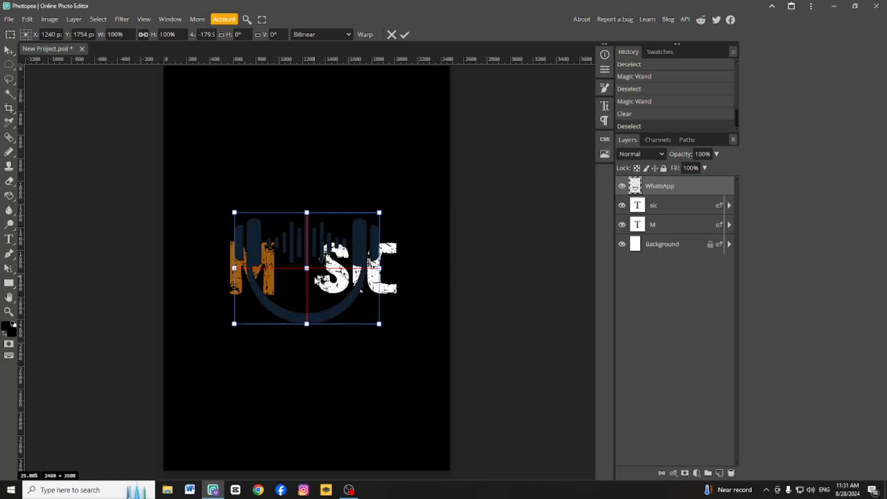
drag(379, 324, 309, 318)
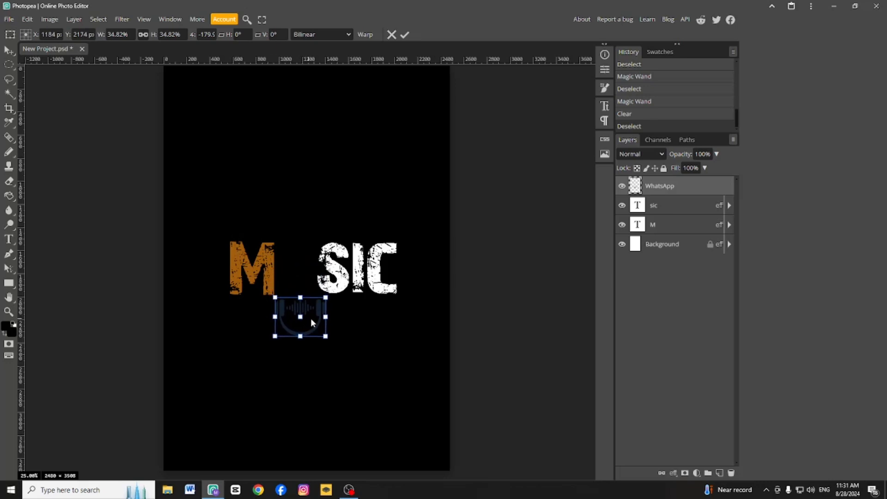
- Apply a Color Overlay to the headphone layer using the dark orange sampled from the letter M
click(704, 186)
double_click(704, 185)
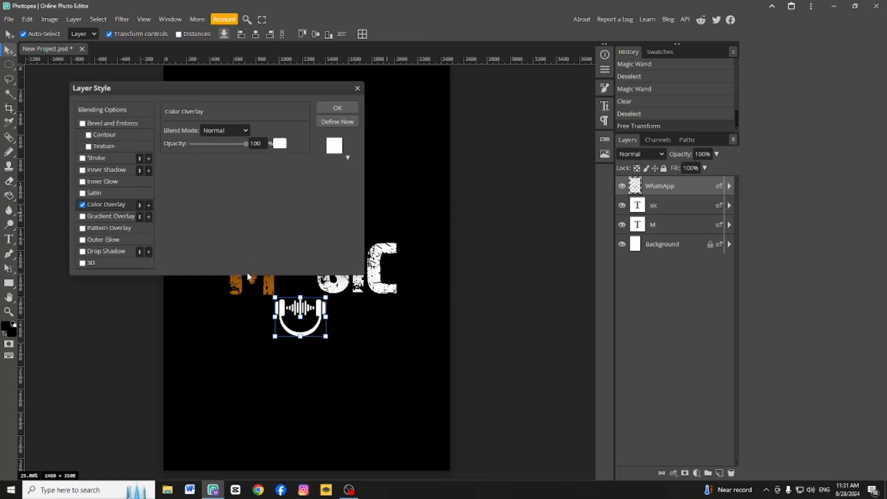
click(279, 143)
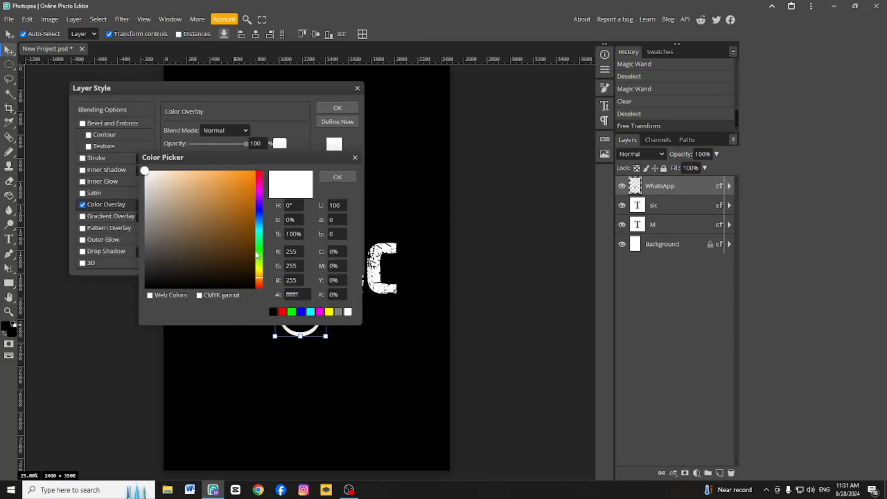
drag(238, 159, 251, 325)
click(238, 283)
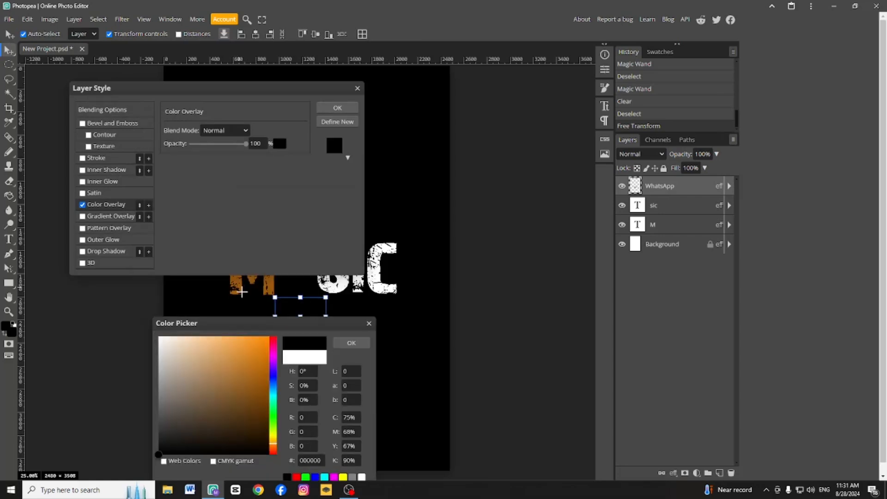
click(350, 343)
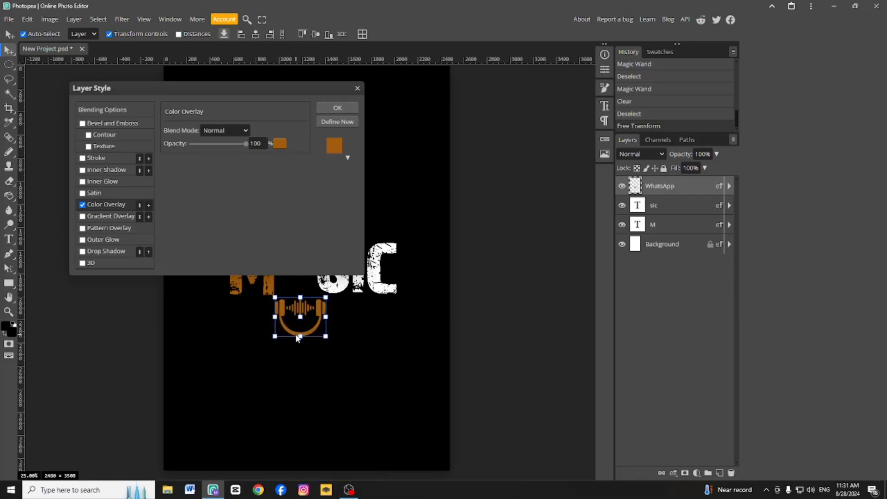
click(337, 108)
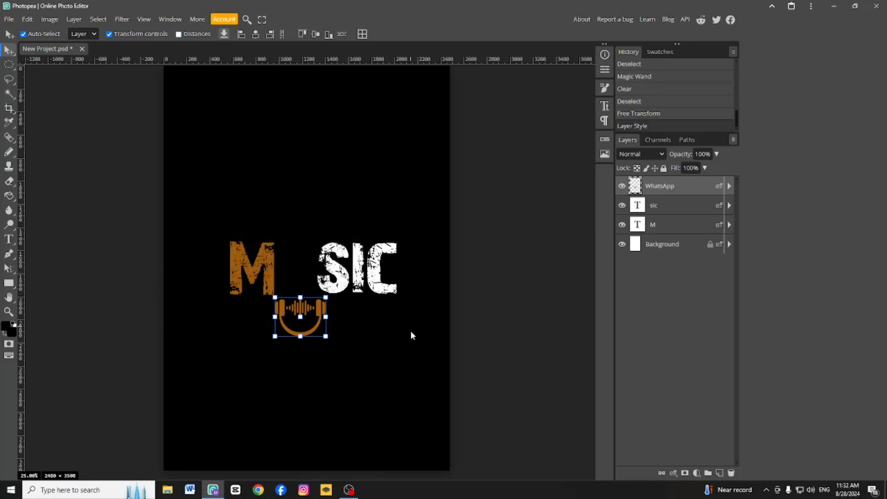
- Check the reference T-shirt image for how the cords connect the headphones to the letters
click(404, 340)
click(170, 493)
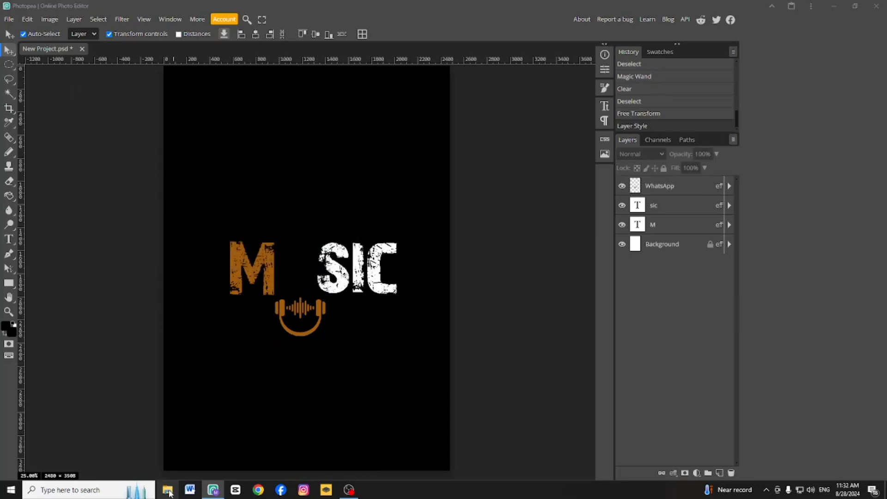
double_click(610, 372)
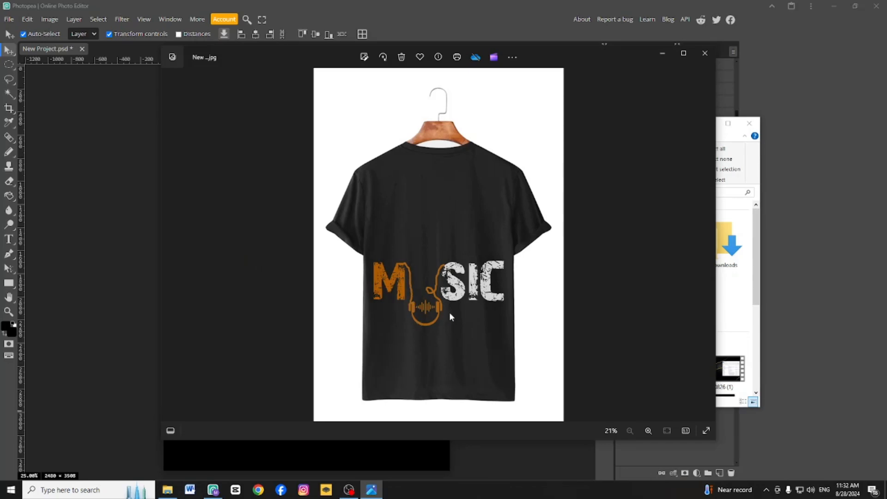
click(705, 53)
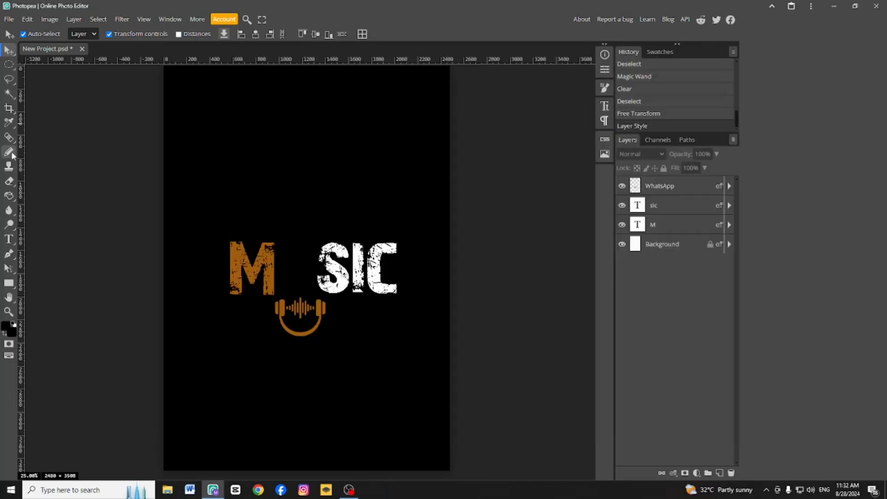
- Set up the Pencil tool with a hard round tip for drawing the headphone cords
click(11, 153)
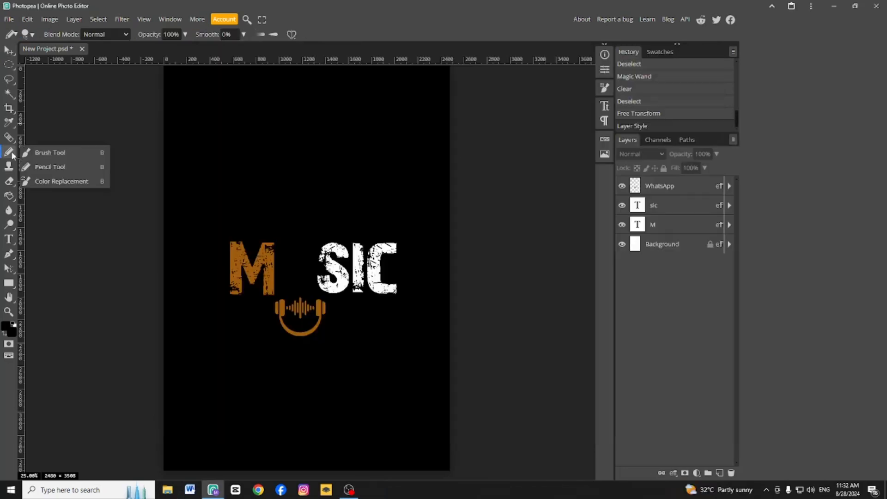
click(44, 167)
click(27, 34)
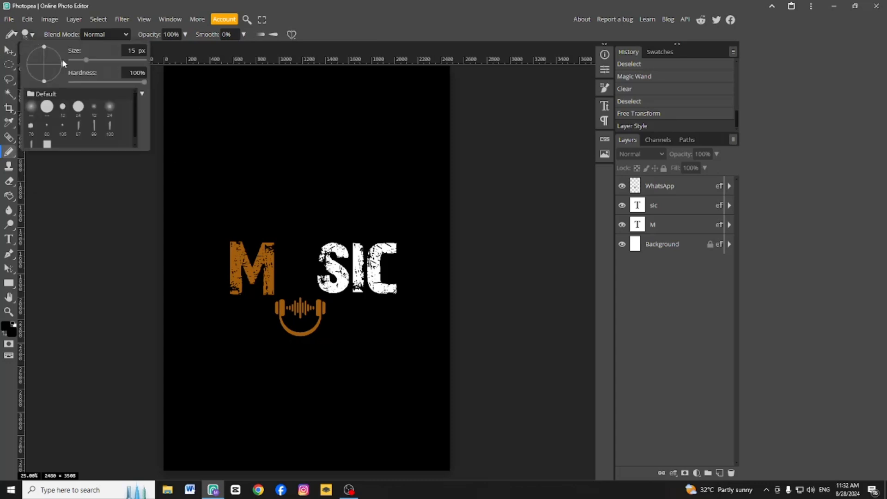
drag(87, 62, 91, 63)
click(62, 106)
click(291, 285)
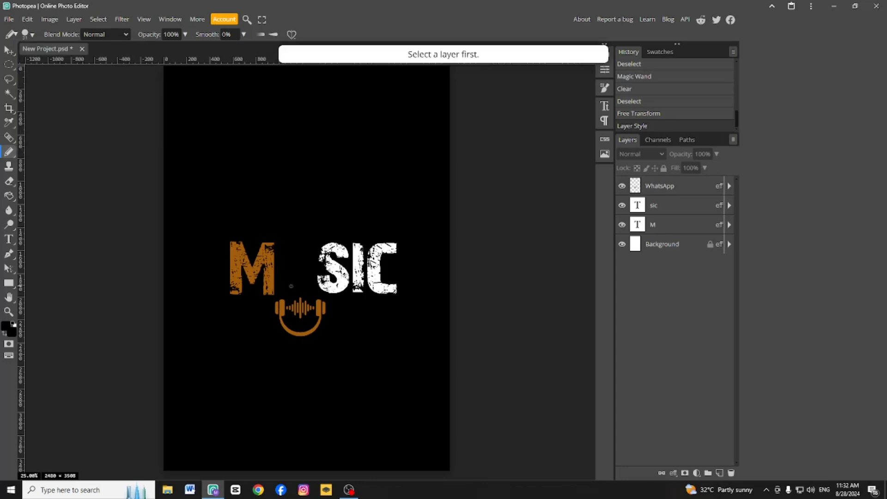
- Add a new layer above the headphones and give it the same dark orange Color Overlay
click(719, 472)
double_click(686, 186)
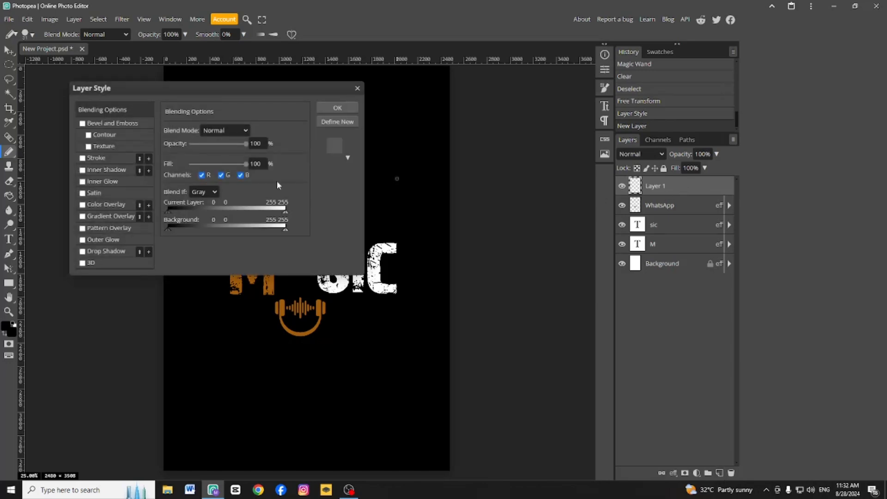
click(114, 204)
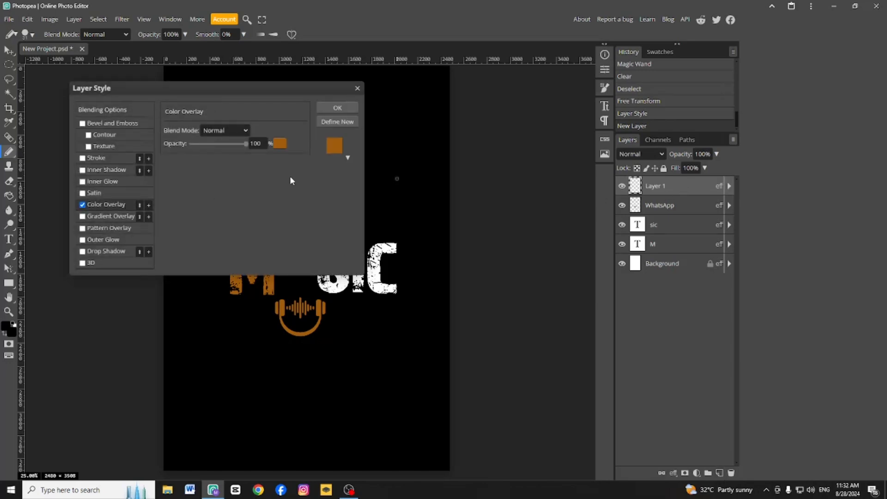
click(337, 107)
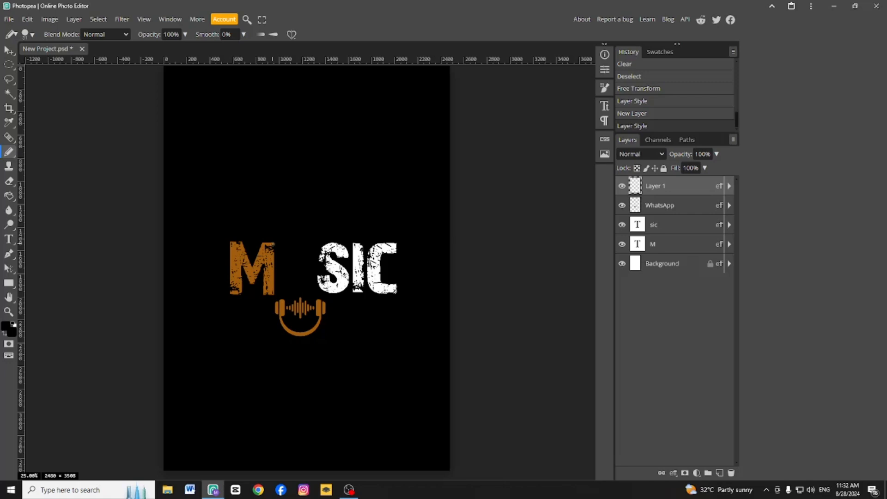
- Draw a curved cord from the M's upper corner to one ear cup and a looped cord from the S's top to the other
mouse_move(273, 242)
mouse_down()
mouse_move(284, 289)
mouse_move(275, 302)
mouse_up()
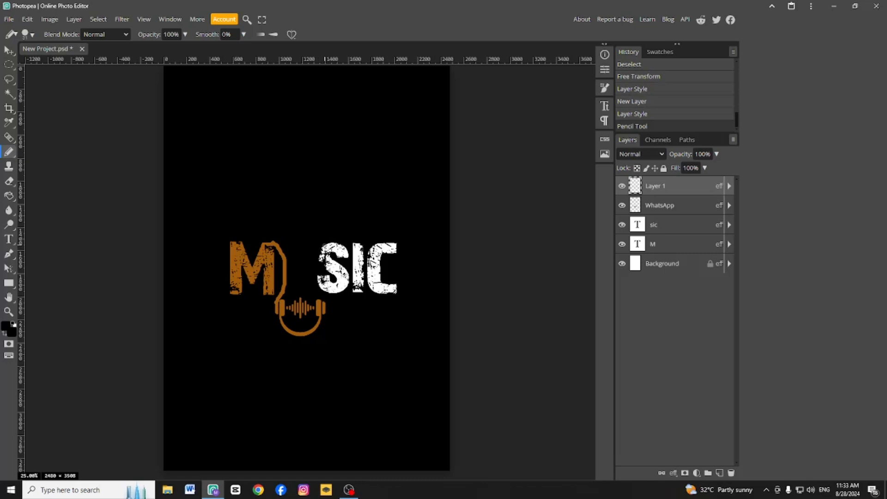
mouse_move(325, 243)
mouse_down()
mouse_move(299, 272)
mouse_move(306, 280)
mouse_move(320, 245)
mouse_move(305, 275)
mouse_move(325, 302)
mouse_up()
key(ctrl+z)
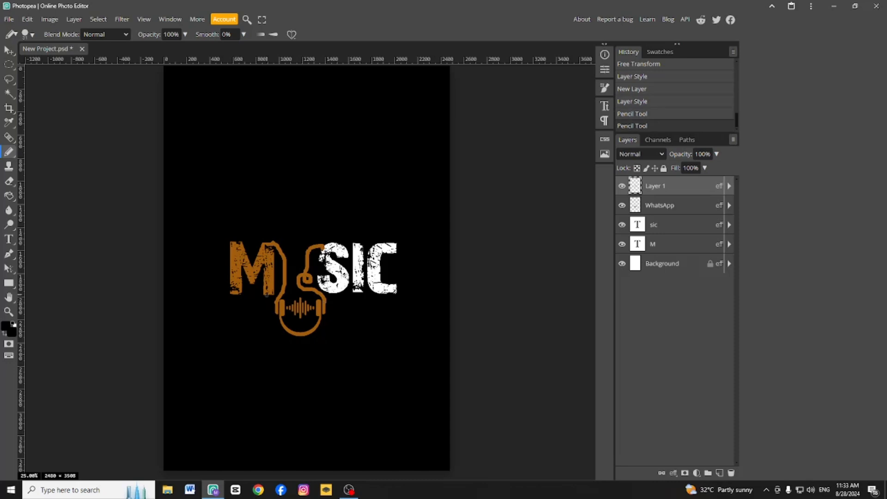
click(9, 50)
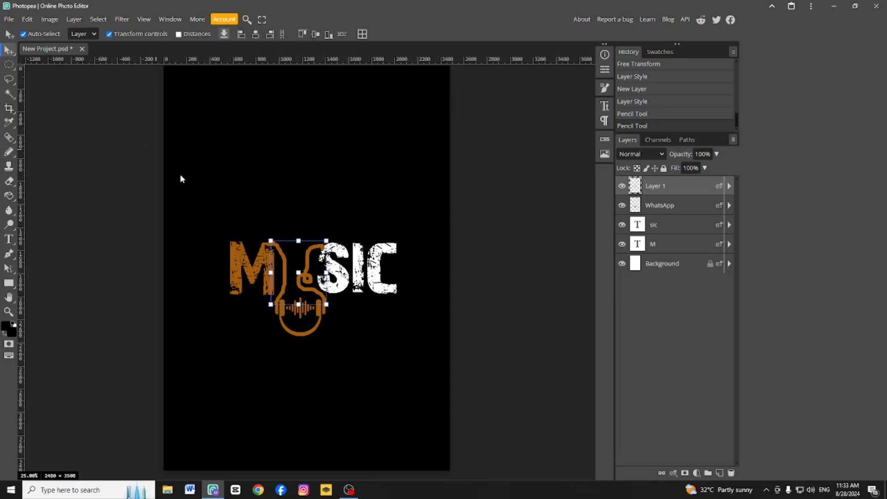
- Combine the cord, headphones, sic and M layers into a single smart object, leaving out the background
click(108, 149)
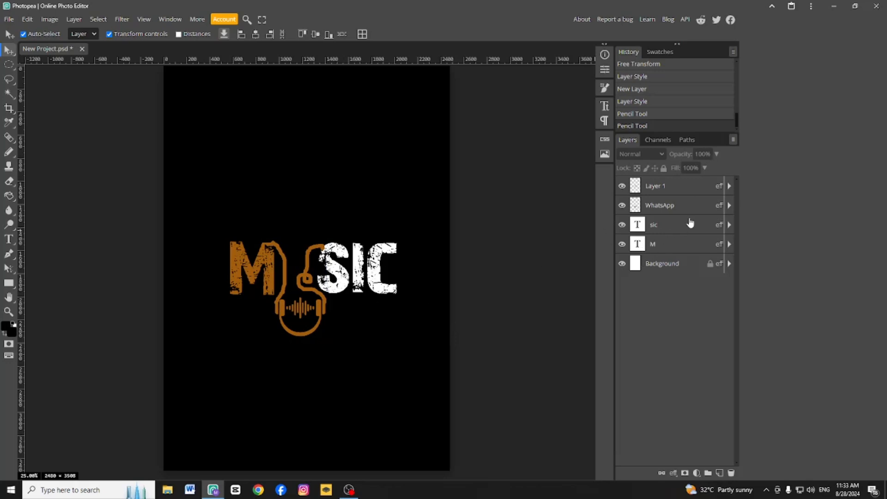
click(685, 191)
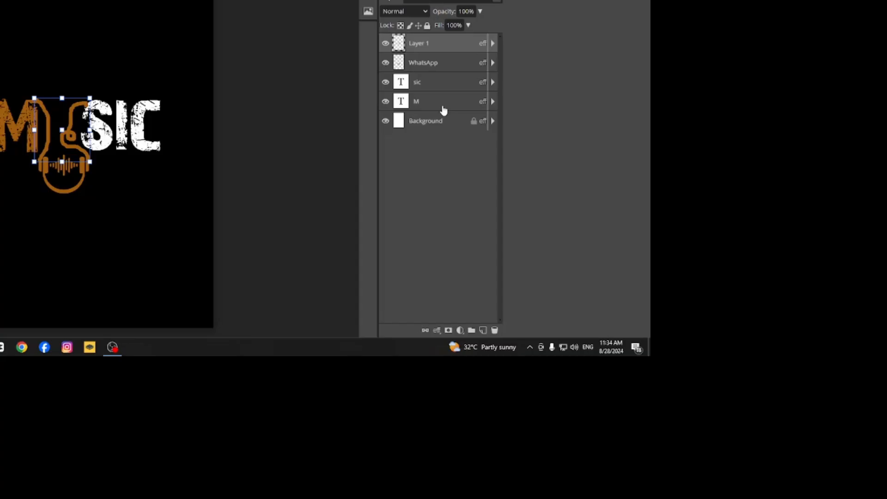
shift+click(443, 110)
right_click(431, 78)
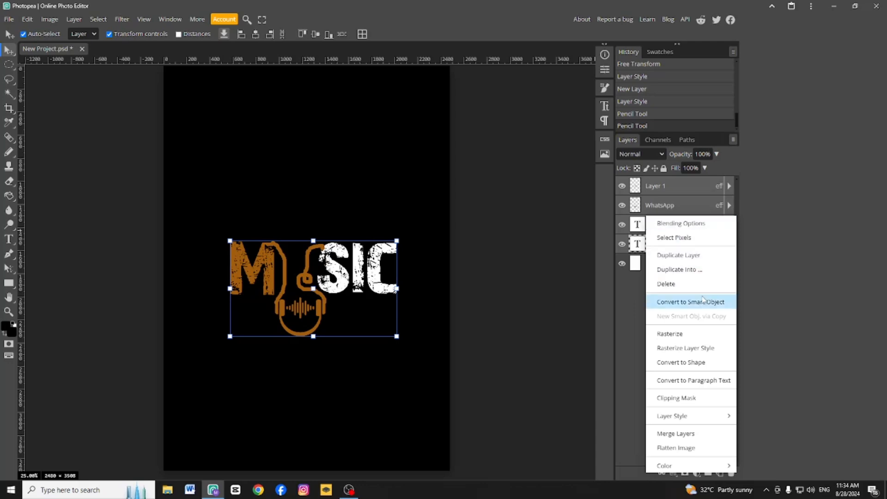
click(687, 301)
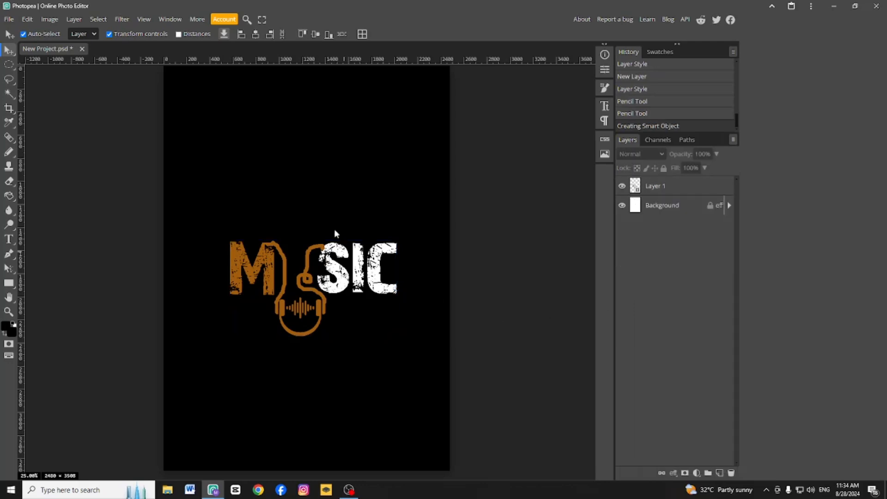
- Create a new 408 × 612 px document and place the black T-shirt photo from the t-sharit folder above the background
click(9, 19)
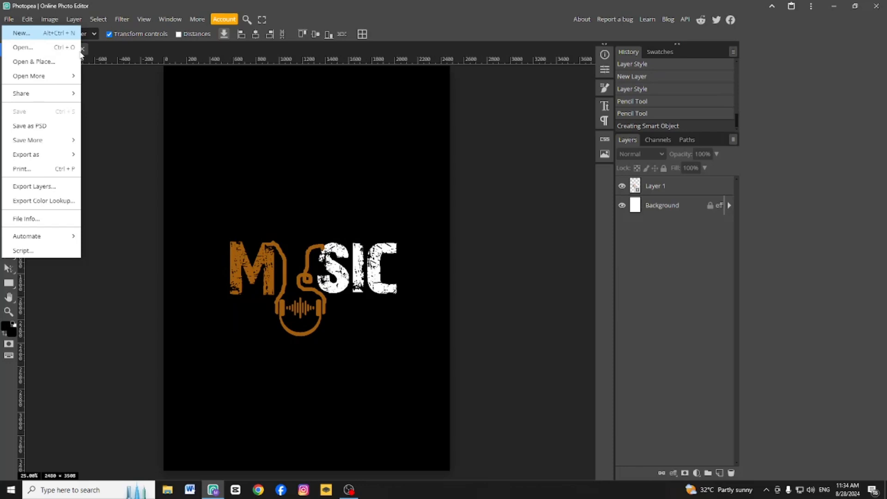
click(55, 40)
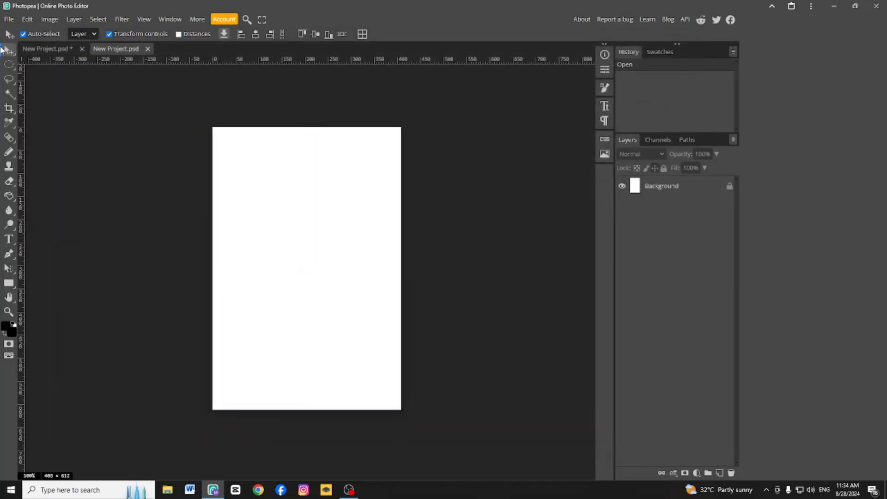
click(9, 19)
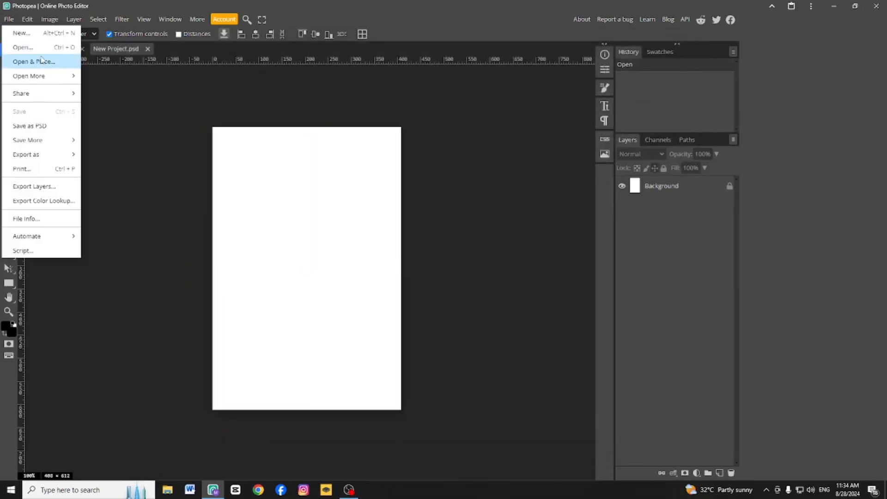
click(41, 62)
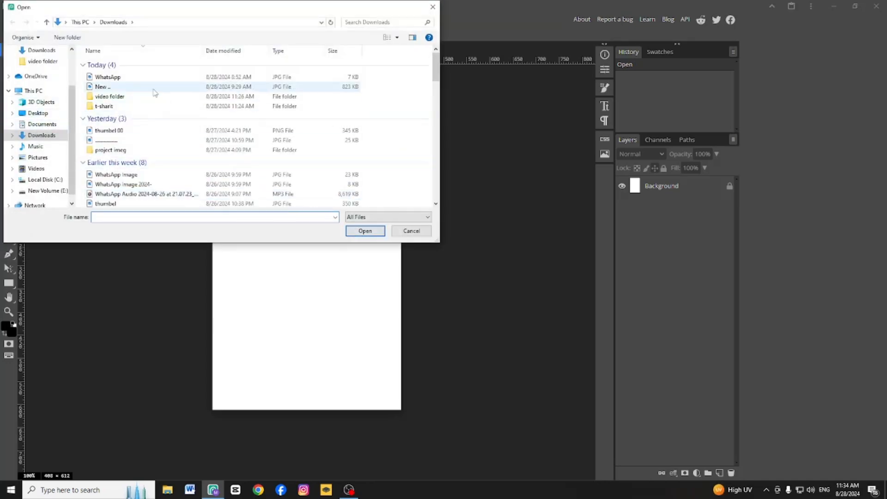
double_click(138, 106)
double_click(155, 88)
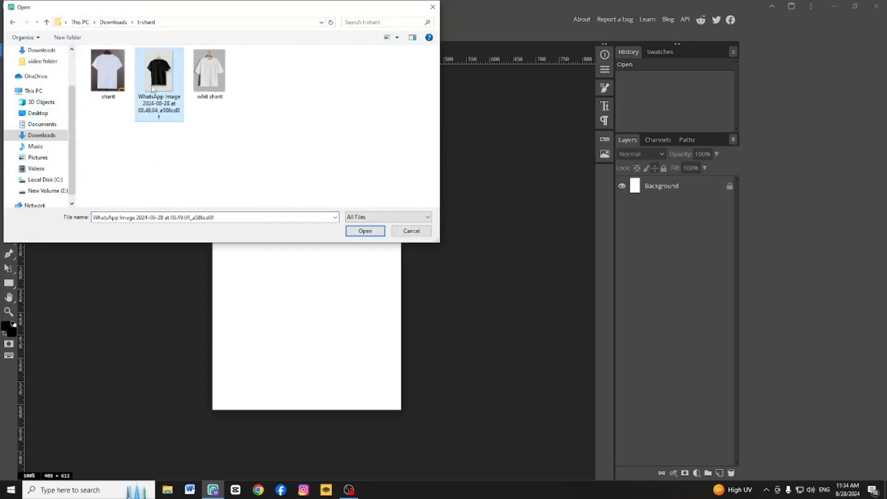
drag(684, 207, 682, 185)
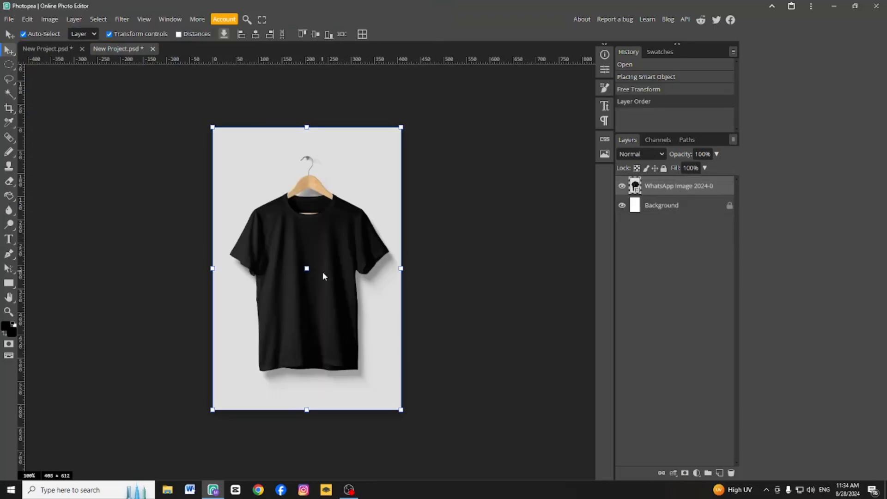
- Rasterize the T-shirt photo, delete its grey backdrop with a Magic Wand selection, and deselect
click(9, 93)
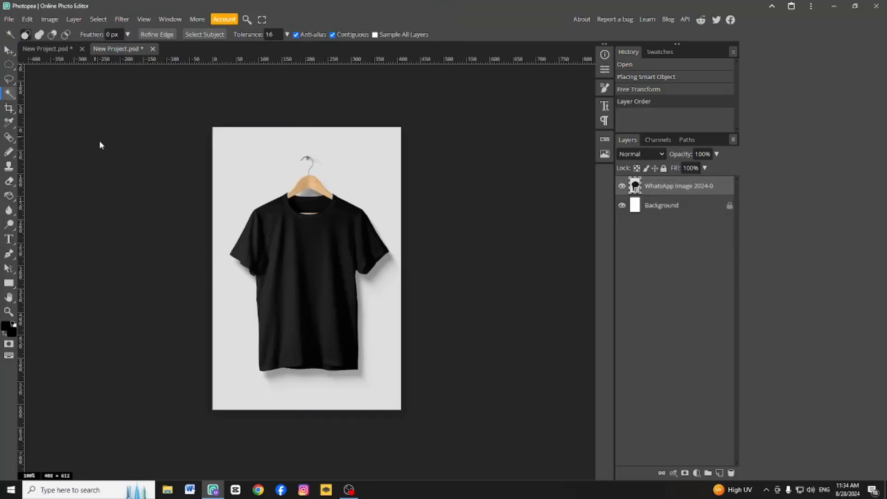
click(318, 194)
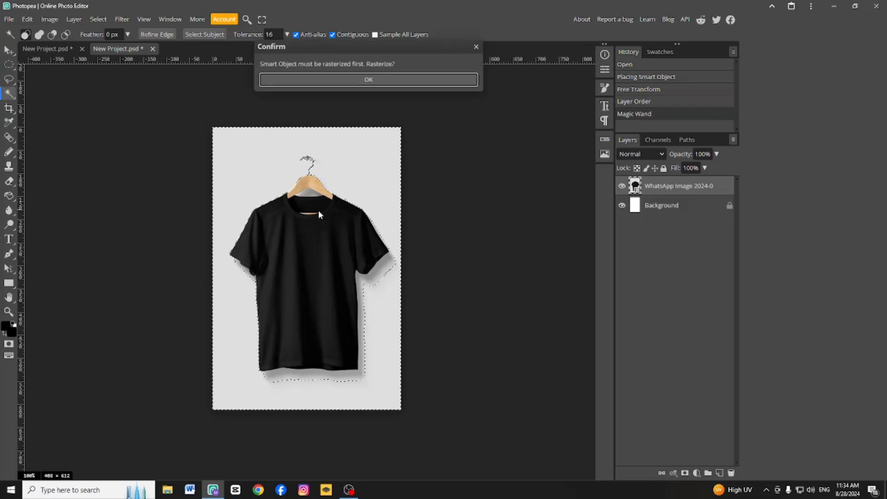
click(375, 78)
click(342, 179)
key(Delete)
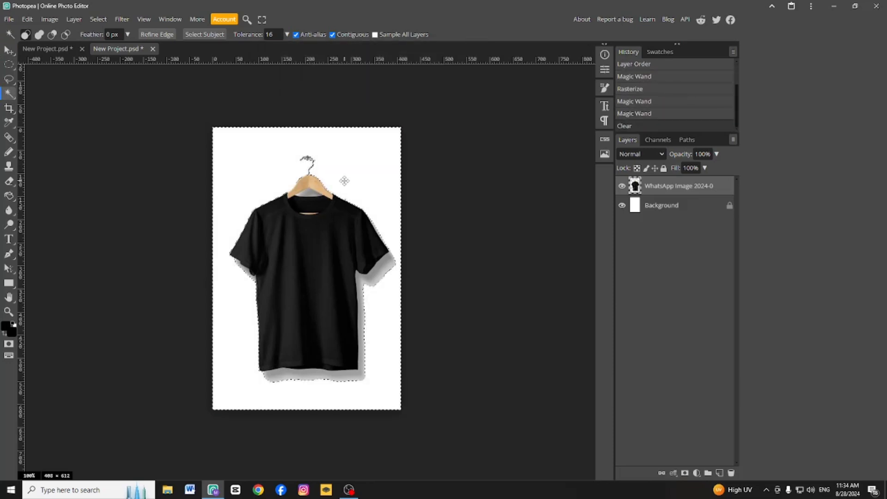
key(ctrl+d)
click(9, 50)
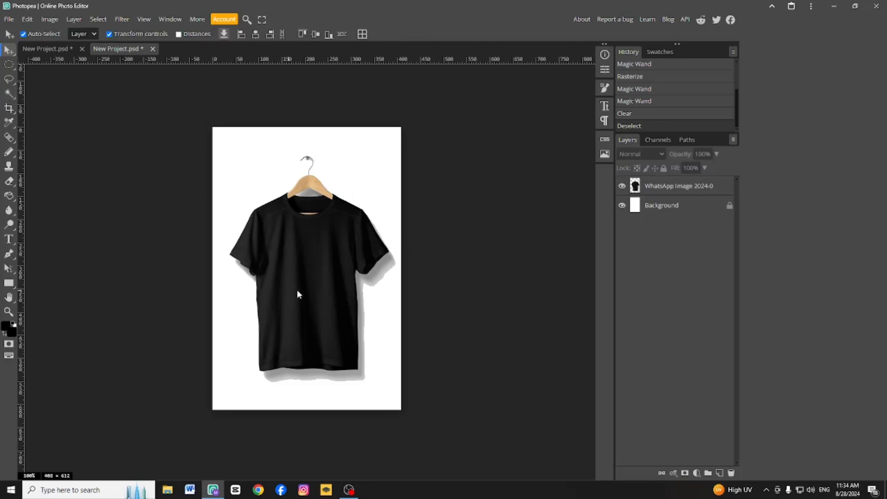
- Hide the MUSIC design's black background, then duplicate the artwork layer into the T-shirt document and place it topmost
click(56, 48)
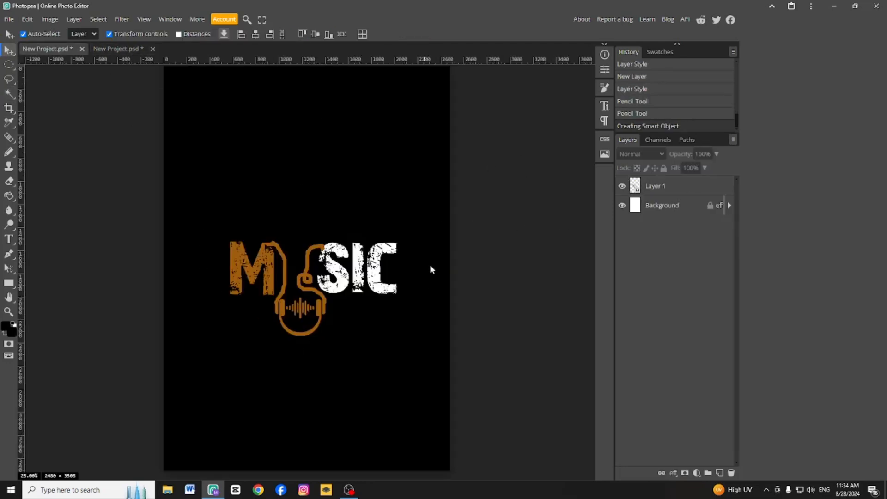
click(622, 206)
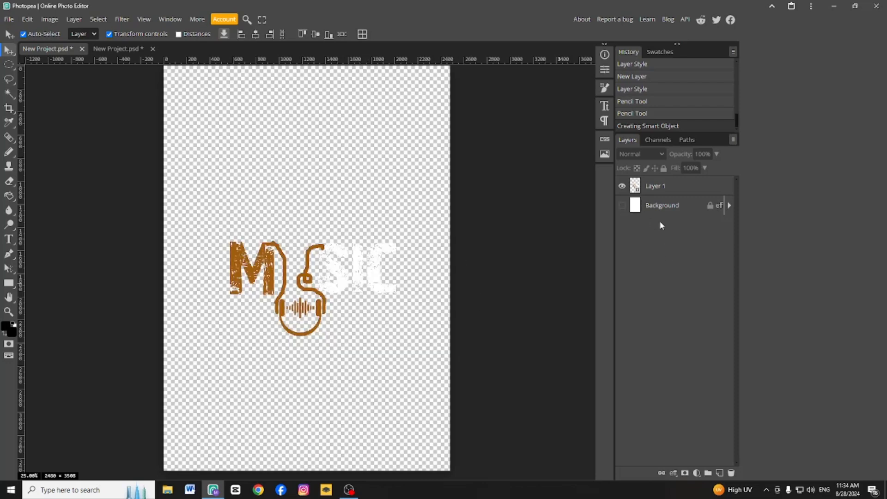
right_click(683, 186)
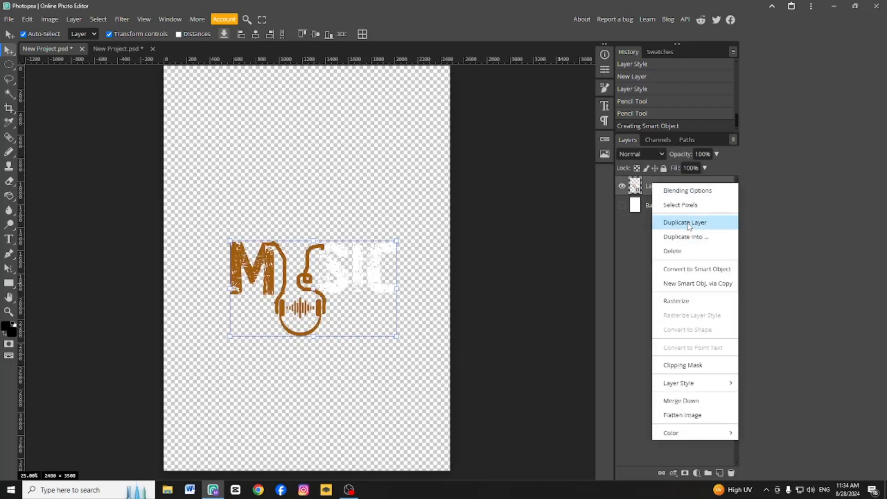
click(673, 221)
drag(694, 186, 428, 242)
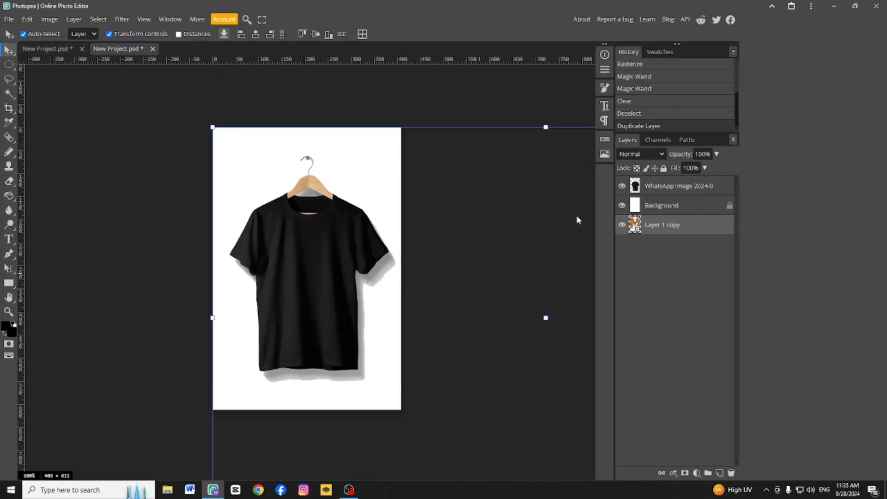
drag(688, 227, 688, 184)
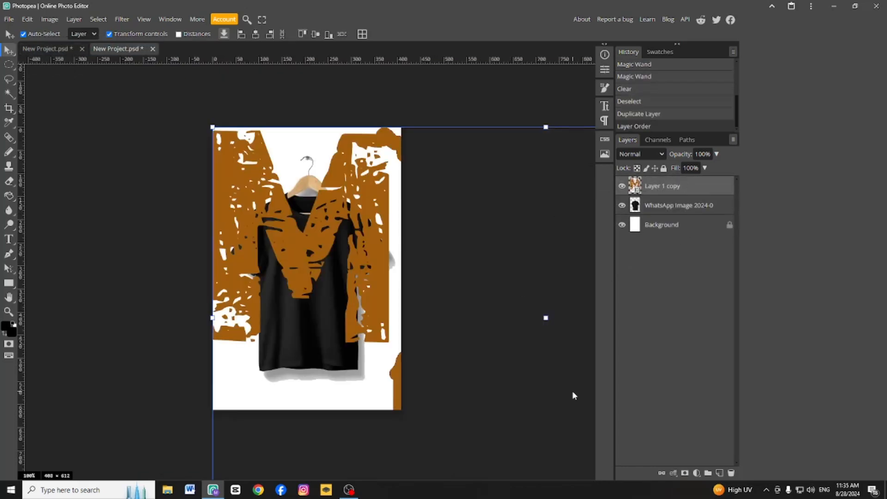
- Scale the MUSIC artwork down to about 13.33% and position it across the middle of the black T-shirt
key(ctrl+alt+t)
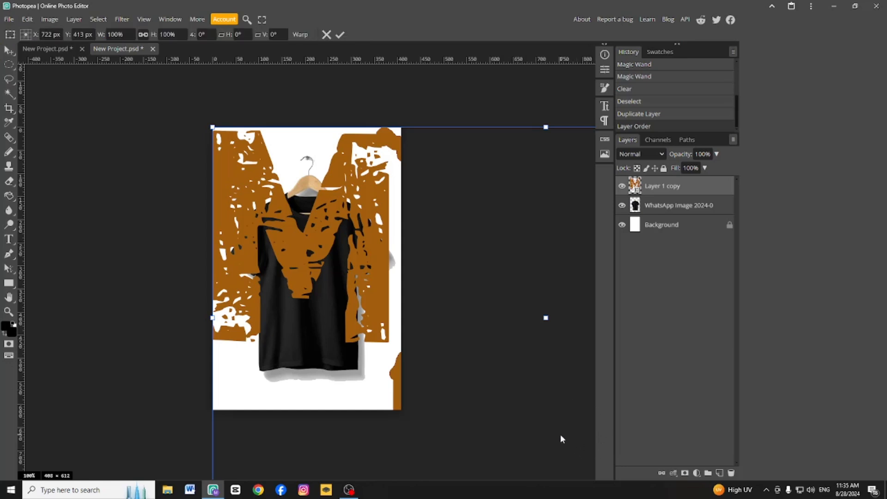
drag(556, 432, 248, 321)
drag(574, 398, 254, 215)
drag(226, 197, 294, 301)
drag(211, 249, 336, 308)
drag(420, 358, 318, 295)
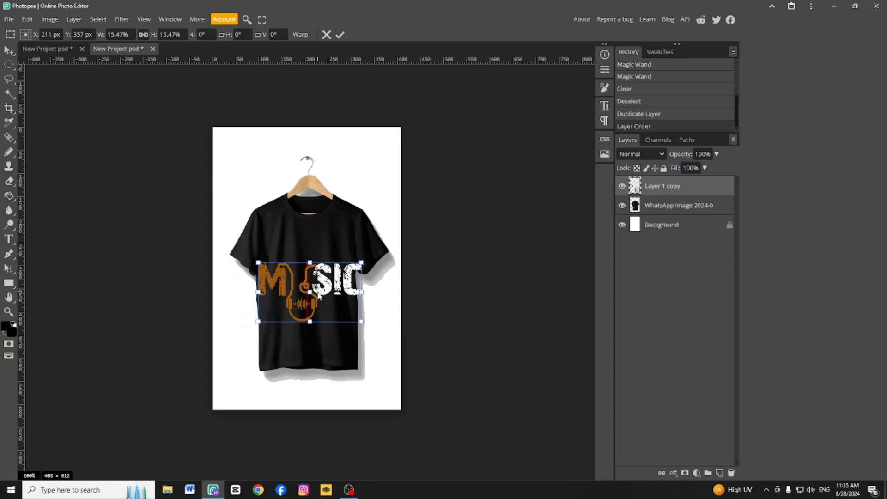
drag(362, 322, 319, 308)
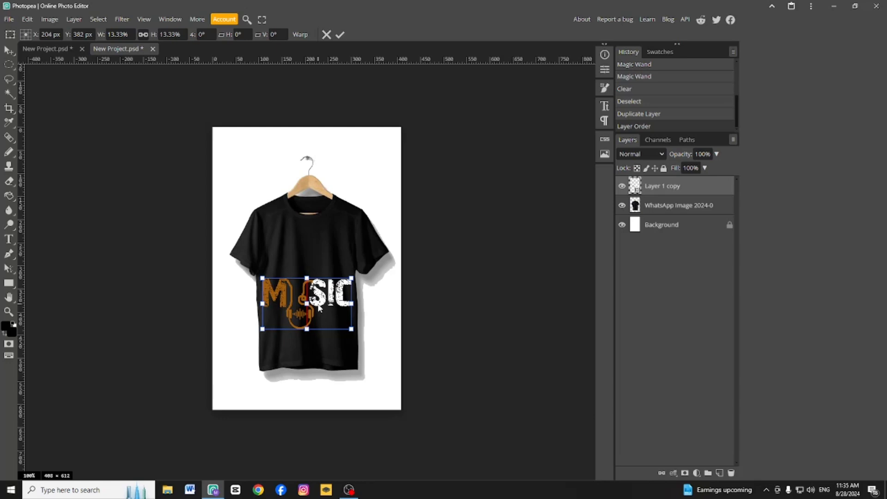
- Set the MUSIC artwork layer's Fill to 77% and its Opacity to 100%
click(705, 168)
drag(700, 184, 696, 191)
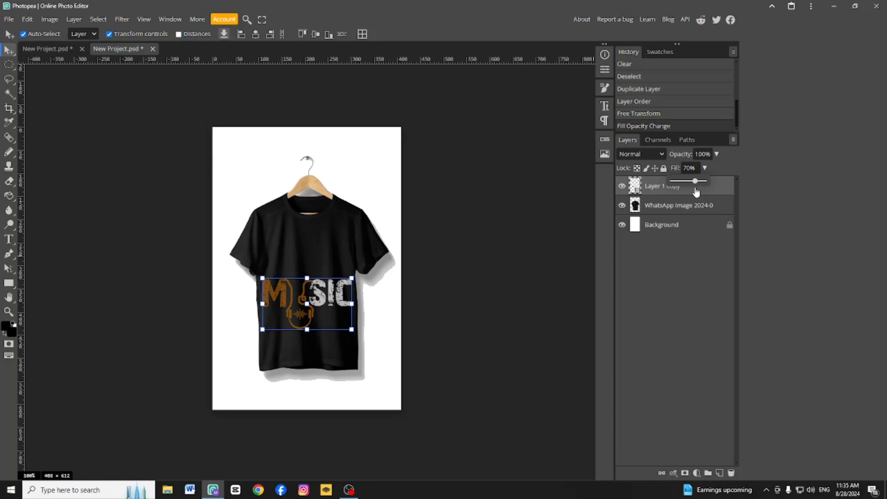
click(525, 262)
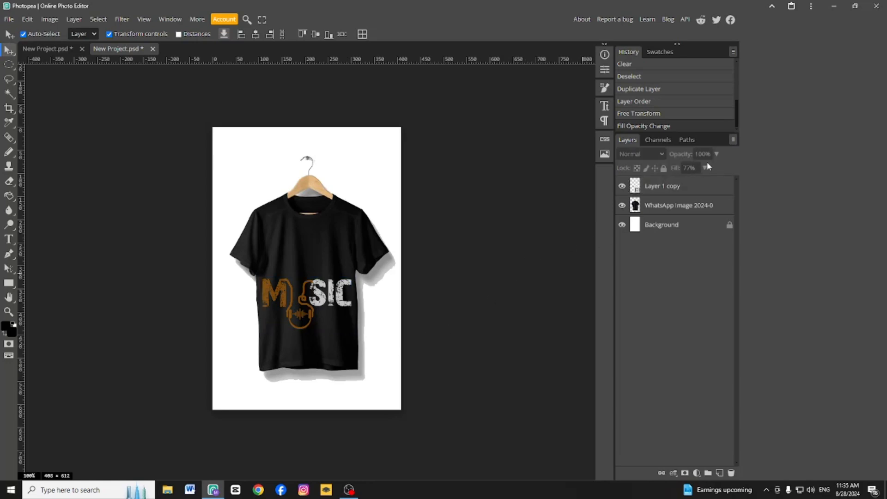
click(701, 198)
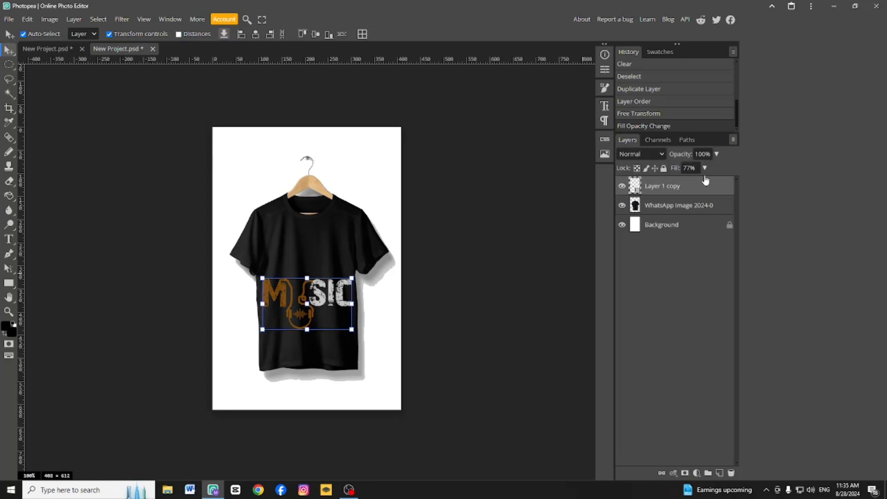
click(716, 153)
drag(716, 168, 722, 184)
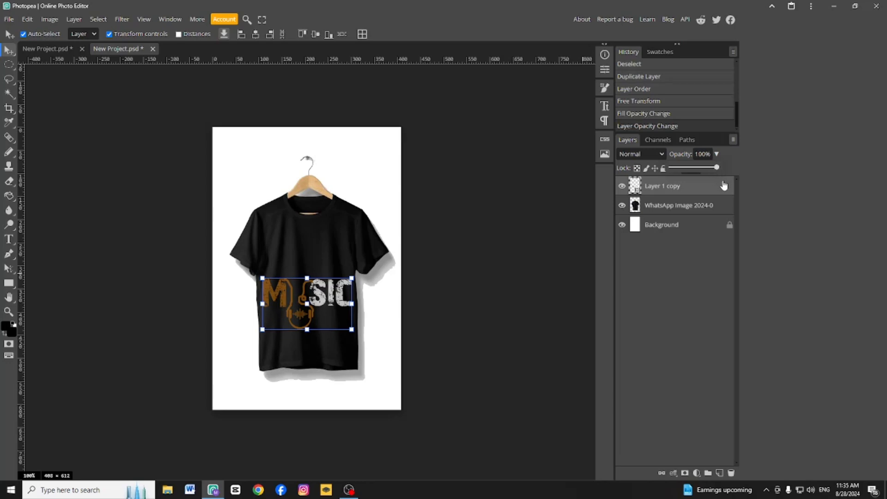
click(548, 233)
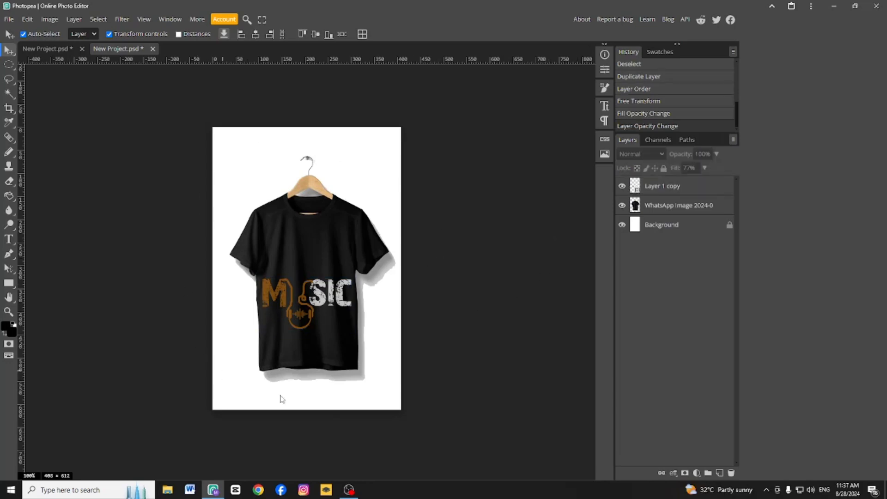
click(8, 19)
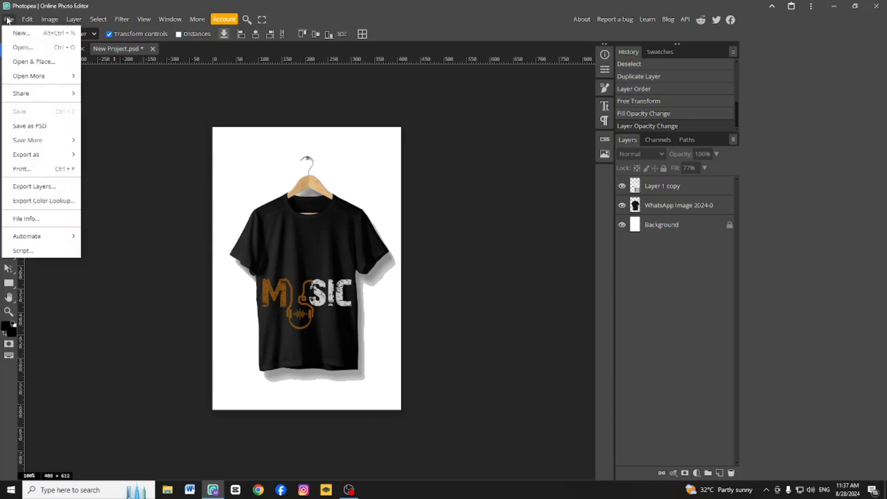
click(28, 126)
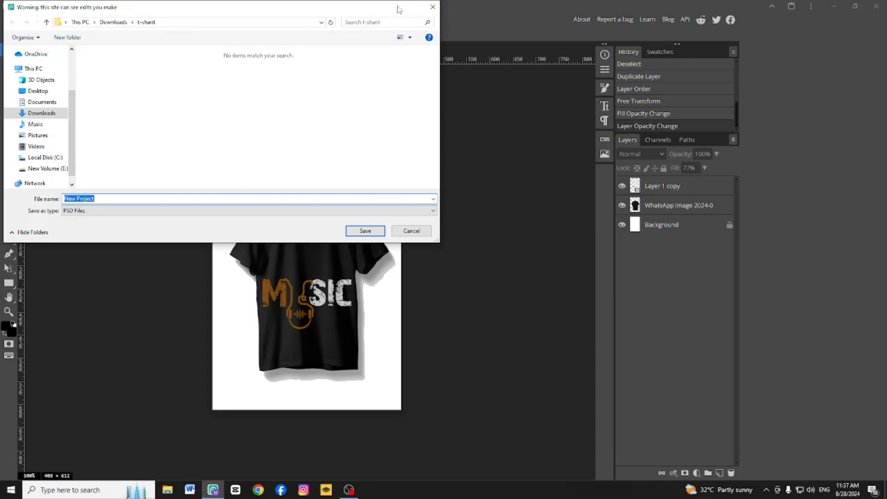
click(432, 7)
- Open the JPG export settings for the T-shirt mockup
click(9, 19)
mouse_move(35, 155)
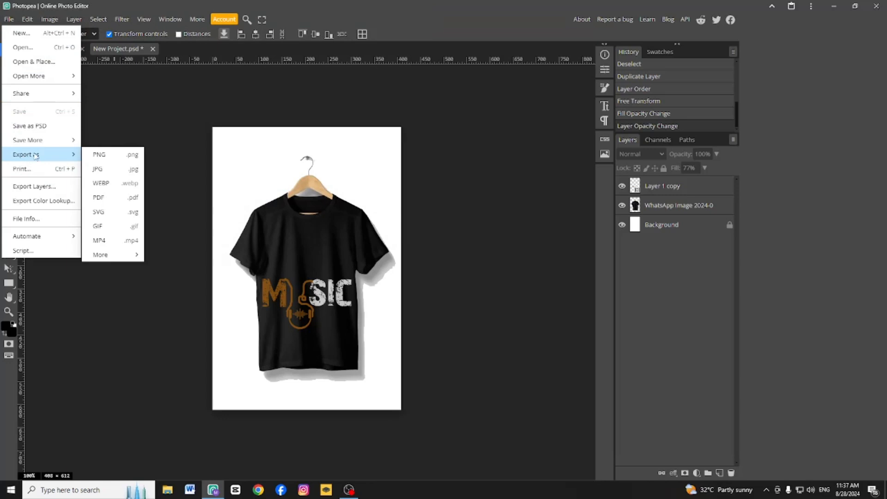
click(125, 174)
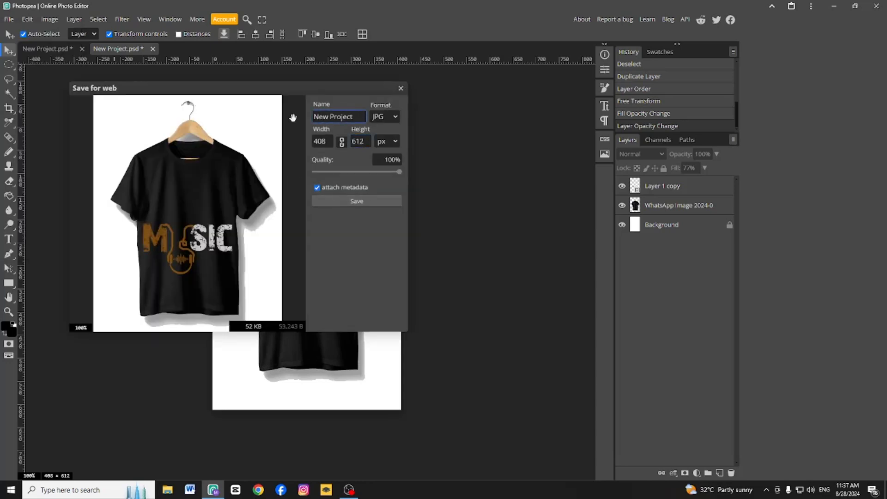